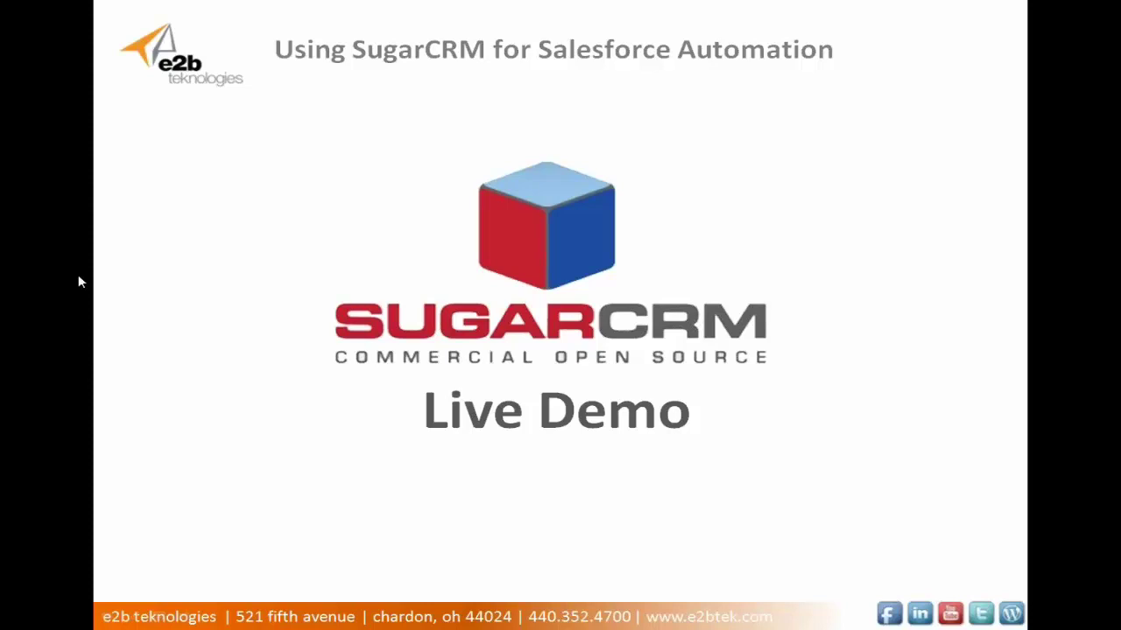
Step: Switch to SugarCRM in Chrome and look over the calls, pipeline and lead source dashlets on the My Sugar dashboard
{"action": "key", "text": "alt+Tab"}
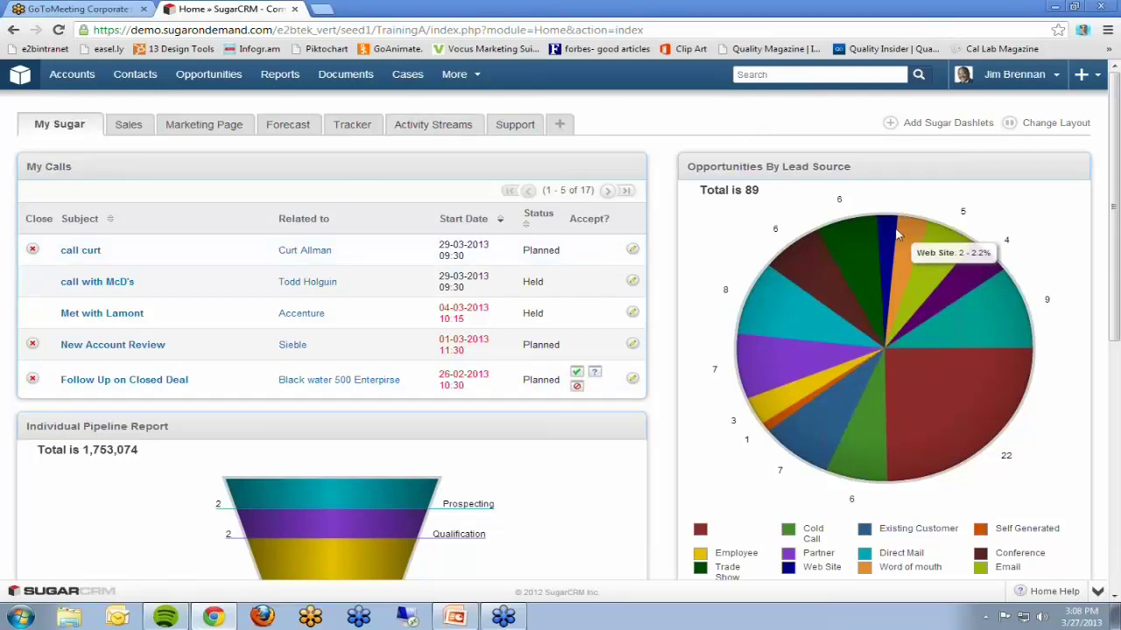
{"action": "left_click_drag", "start_coordinate": [774, 166], "coordinate": [884, 162]}
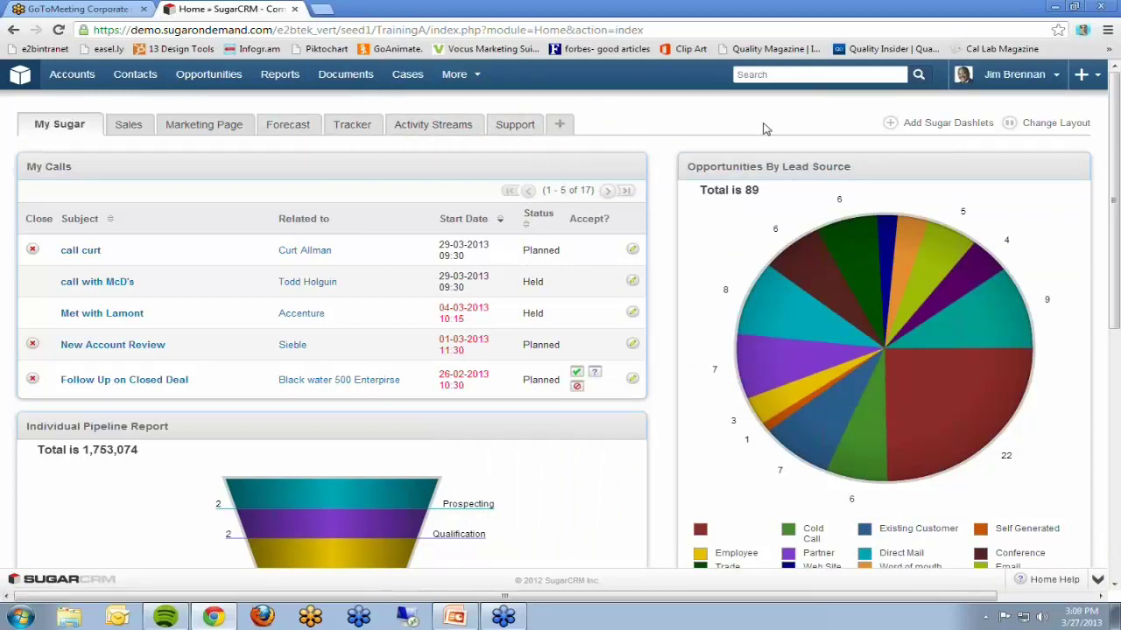
{"action": "scroll", "coordinate": [709, 149], "scroll_direction": "down", "scroll_amount": 5}
{"action": "scroll", "coordinate": [709, 149], "scroll_direction": "up", "scroll_amount": 5}
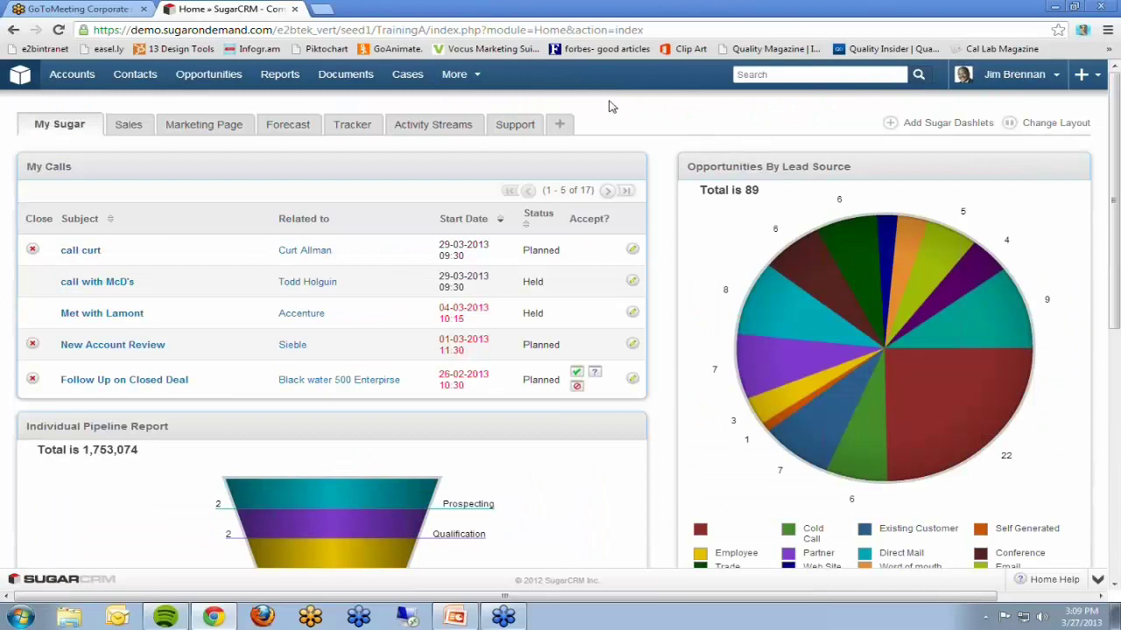
Step: Open the Leads module's list of leads
{"action": "left_click", "coordinate": [455, 79]}
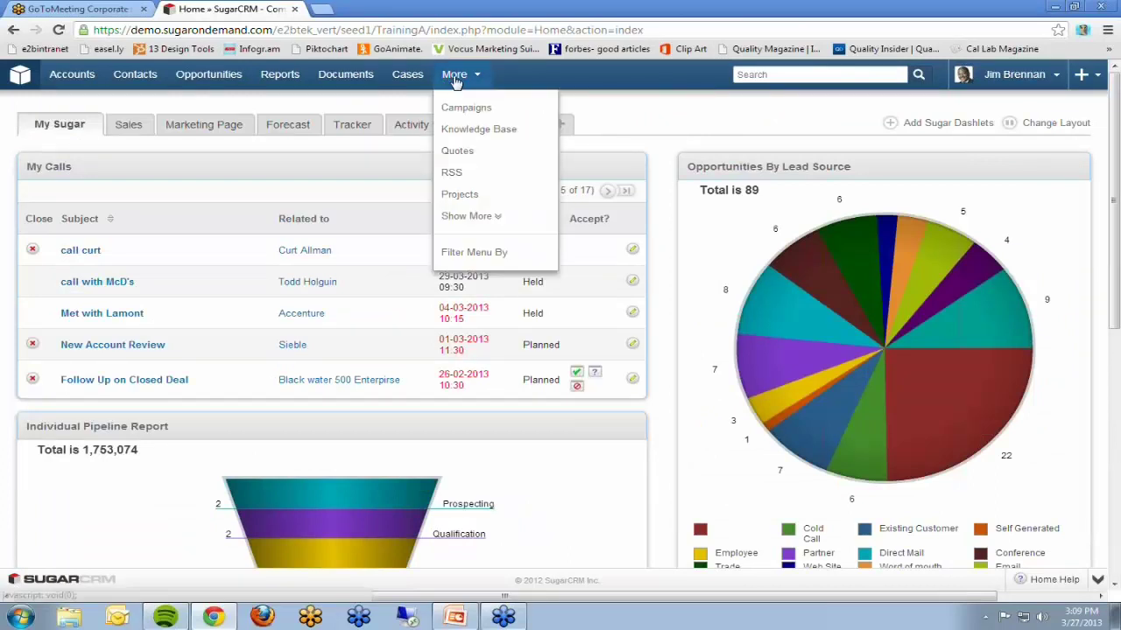
{"action": "left_click", "coordinate": [475, 219]}
{"action": "mouse_move", "coordinate": [477, 226]}
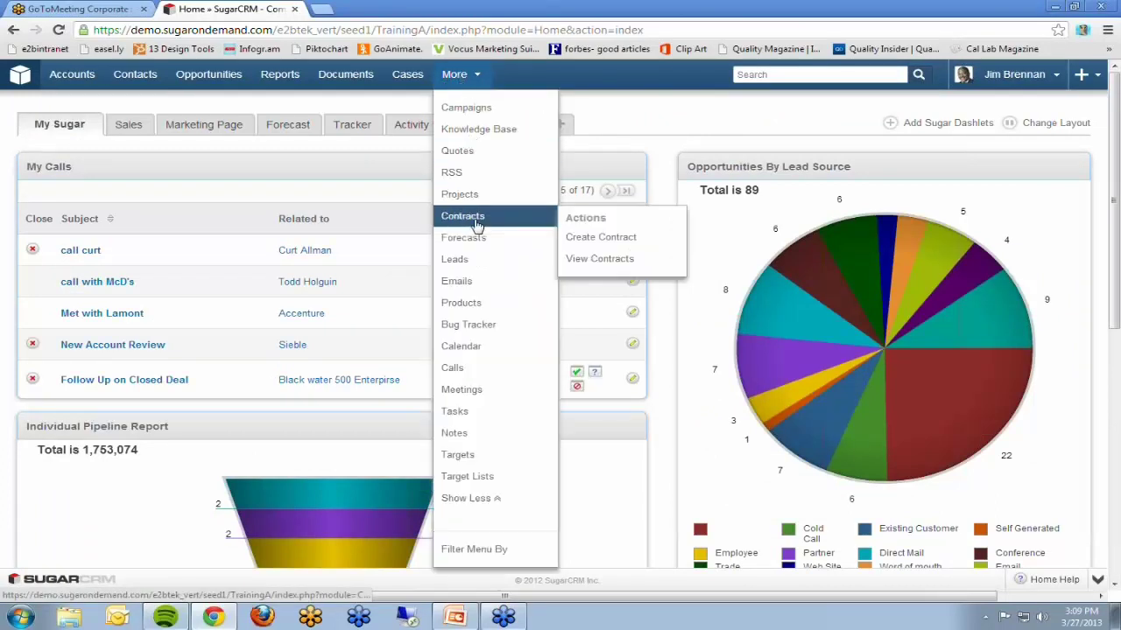
{"action": "left_click", "coordinate": [454, 259]}
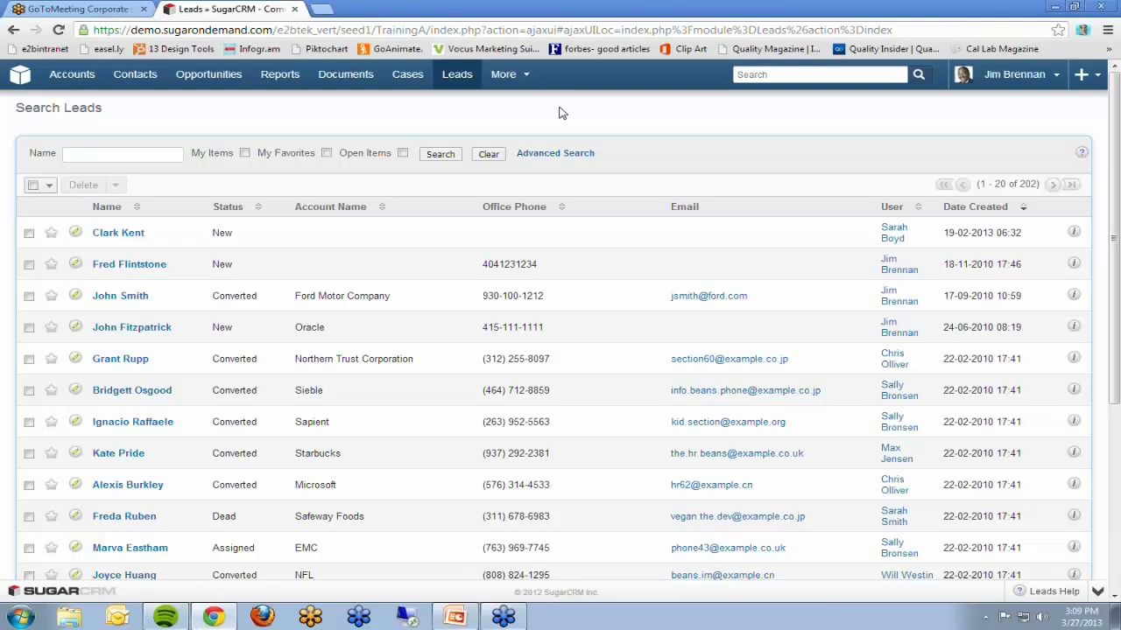
Step: Open the lead record for the Oracle account, review its details and start converting the lead
{"action": "left_click", "coordinate": [129, 331]}
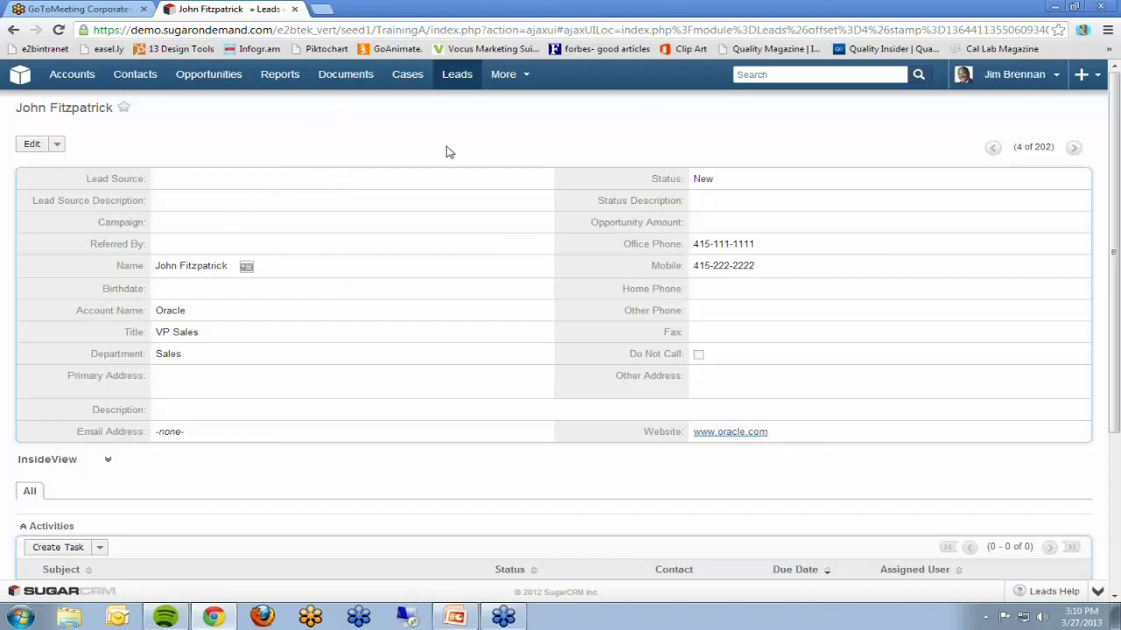
{"action": "scroll", "coordinate": [448, 149], "scroll_direction": "down", "scroll_amount": 3}
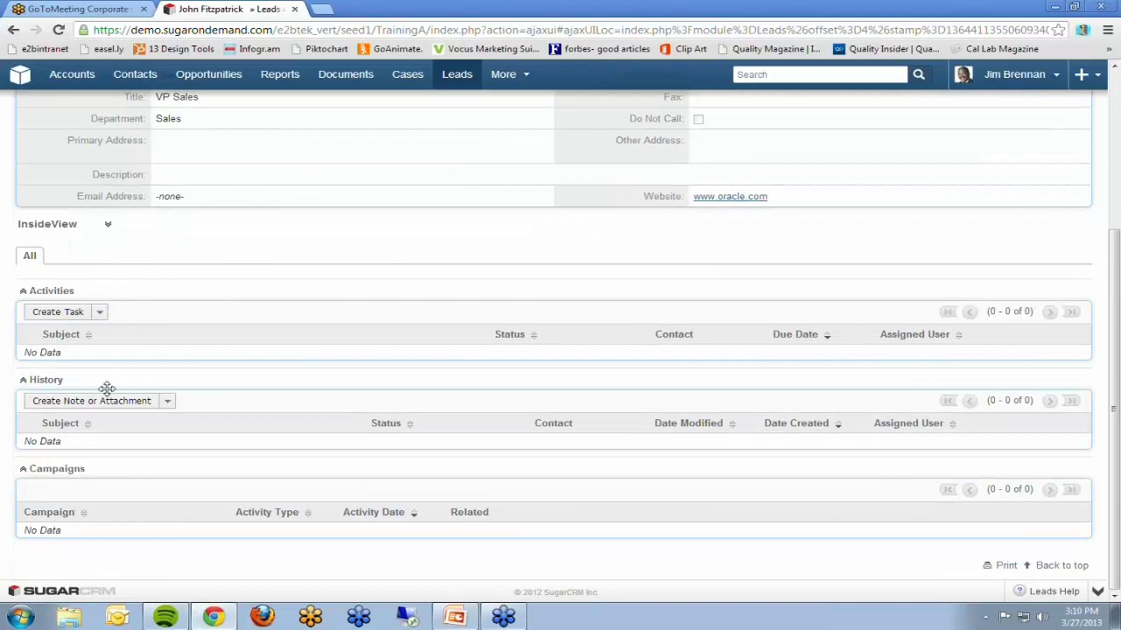
{"action": "scroll", "coordinate": [290, 320], "scroll_direction": "up", "scroll_amount": 3}
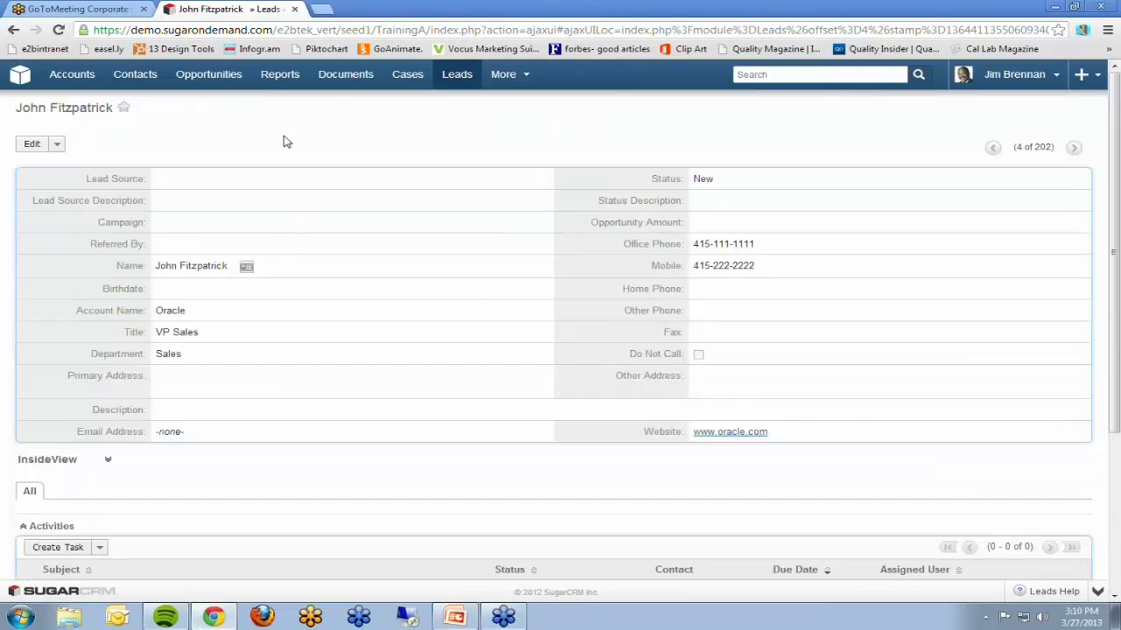
{"action": "left_click", "coordinate": [57, 146]}
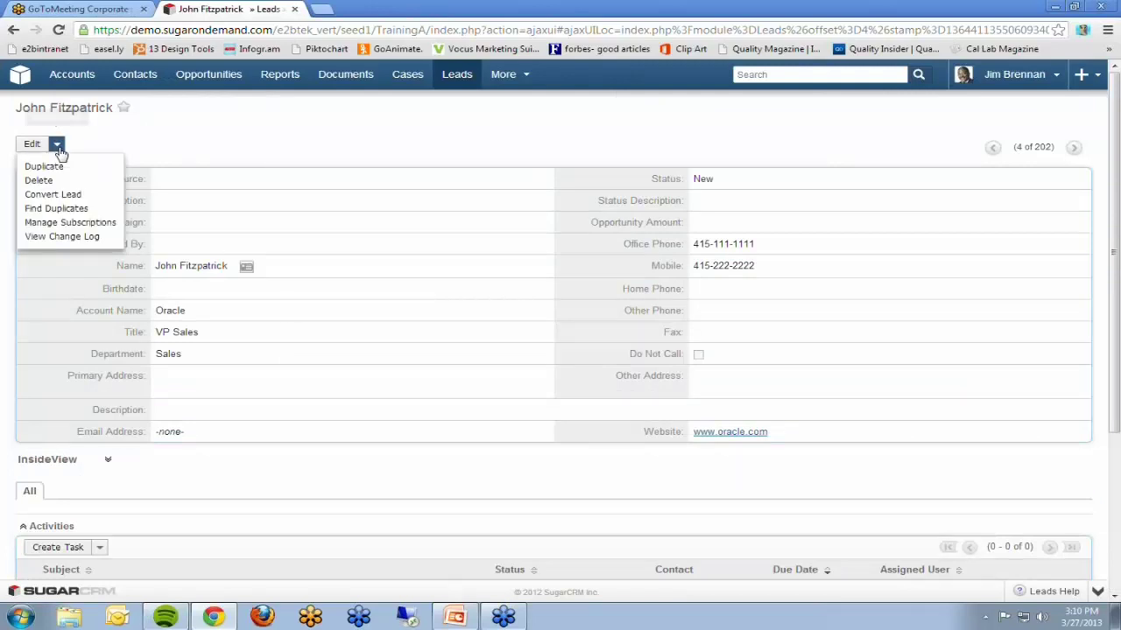
{"action": "left_click", "coordinate": [54, 194]}
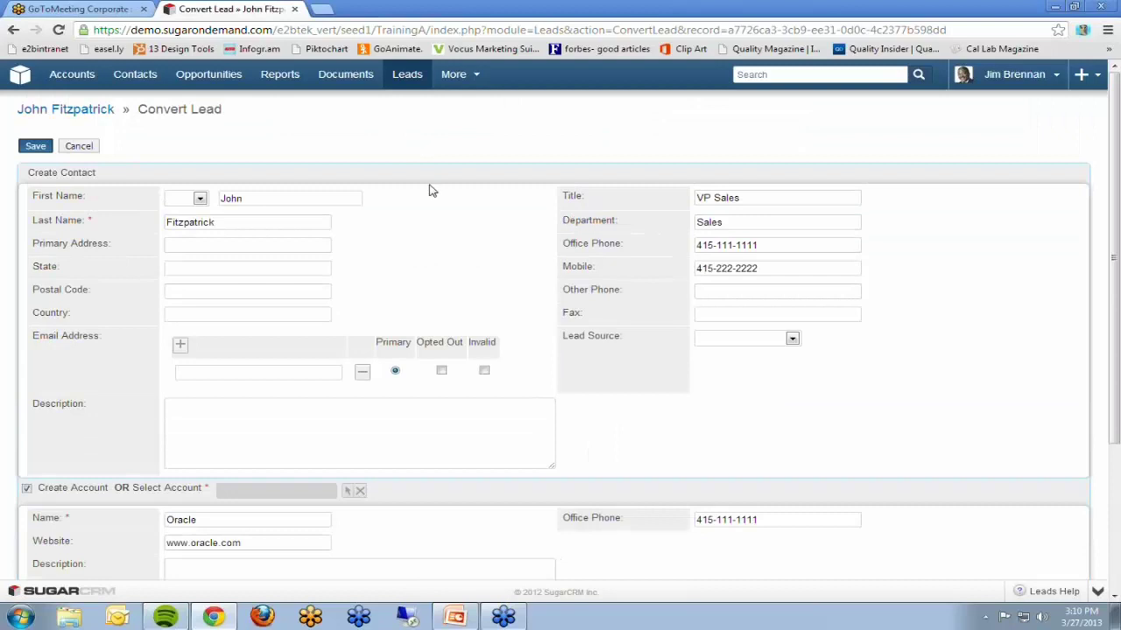
Step: Look over the new contact's fields in the conversion form, including the salutation options, email address and description
{"action": "scroll", "coordinate": [429, 191], "scroll_direction": "down", "scroll_amount": 2}
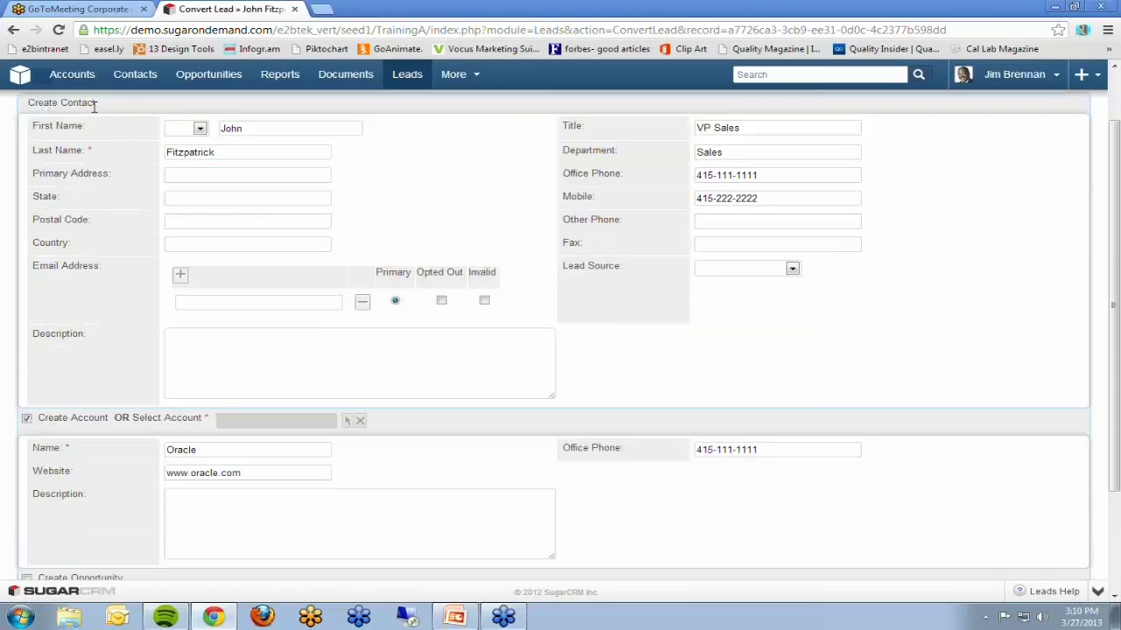
{"action": "left_click", "coordinate": [200, 129]}
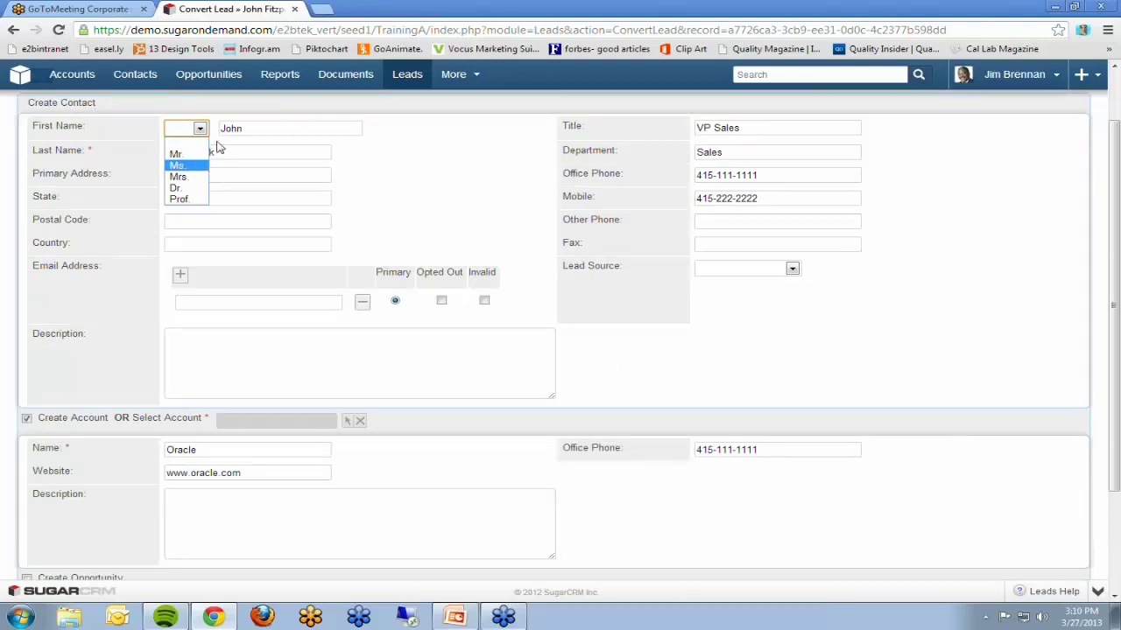
{"action": "left_click", "coordinate": [201, 130]}
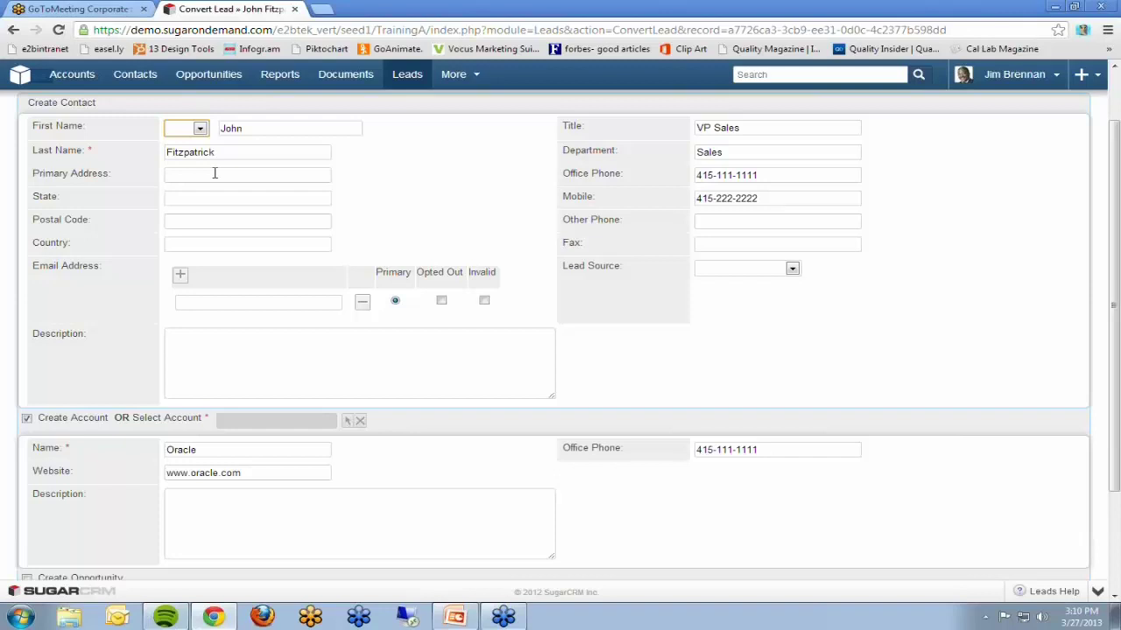
{"action": "left_click", "coordinate": [197, 303]}
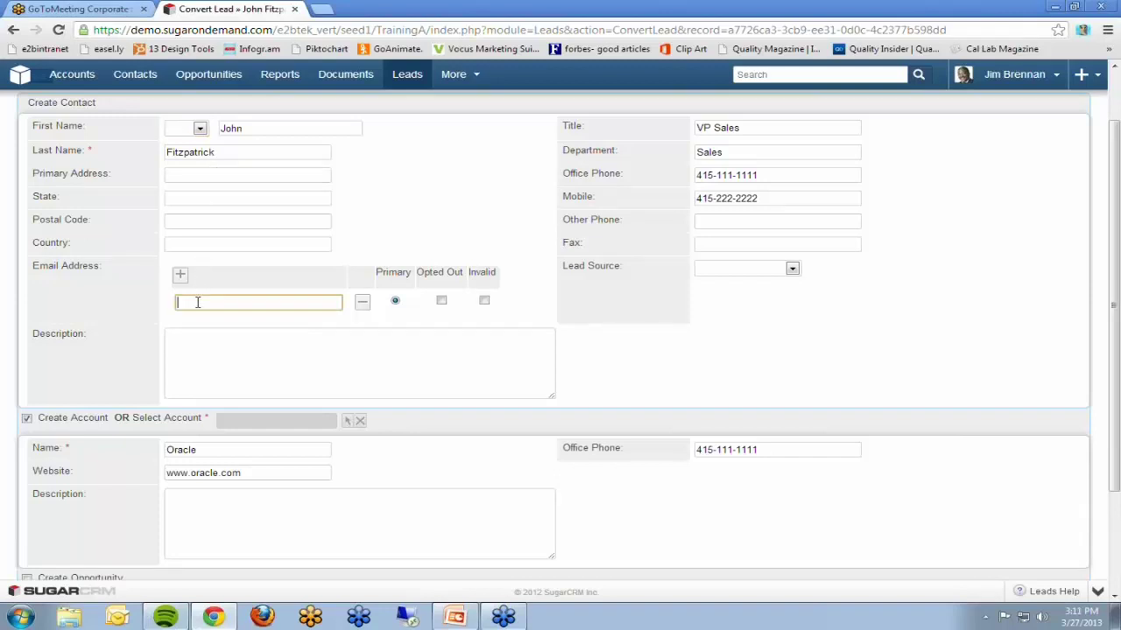
{"action": "left_click", "coordinate": [232, 347]}
{"action": "scroll", "coordinate": [55, 300], "scroll_direction": "down", "scroll_amount": 3}
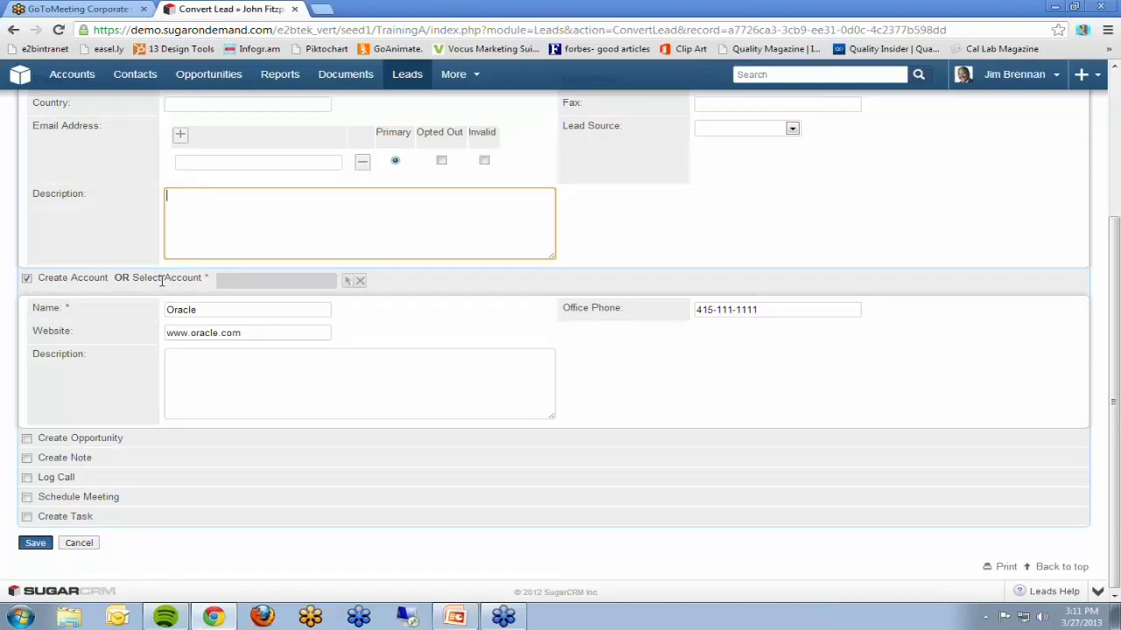
Step: Try the option to select an existing account, restore Create Account for Oracle and review the account section
{"action": "left_click", "coordinate": [26, 278]}
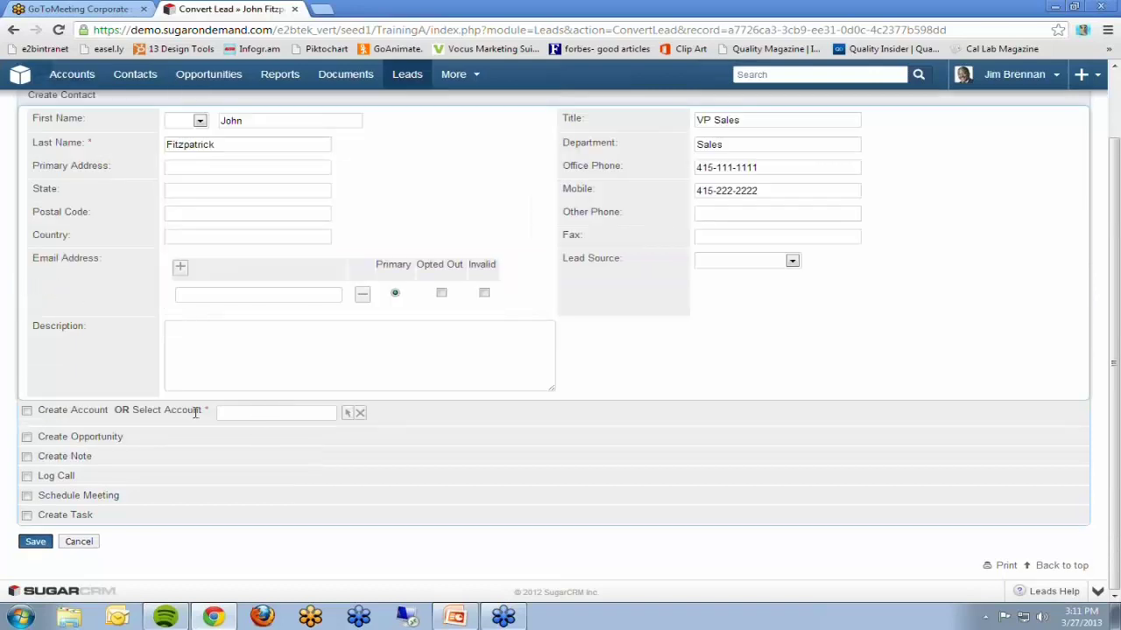
{"action": "left_click", "coordinate": [26, 409]}
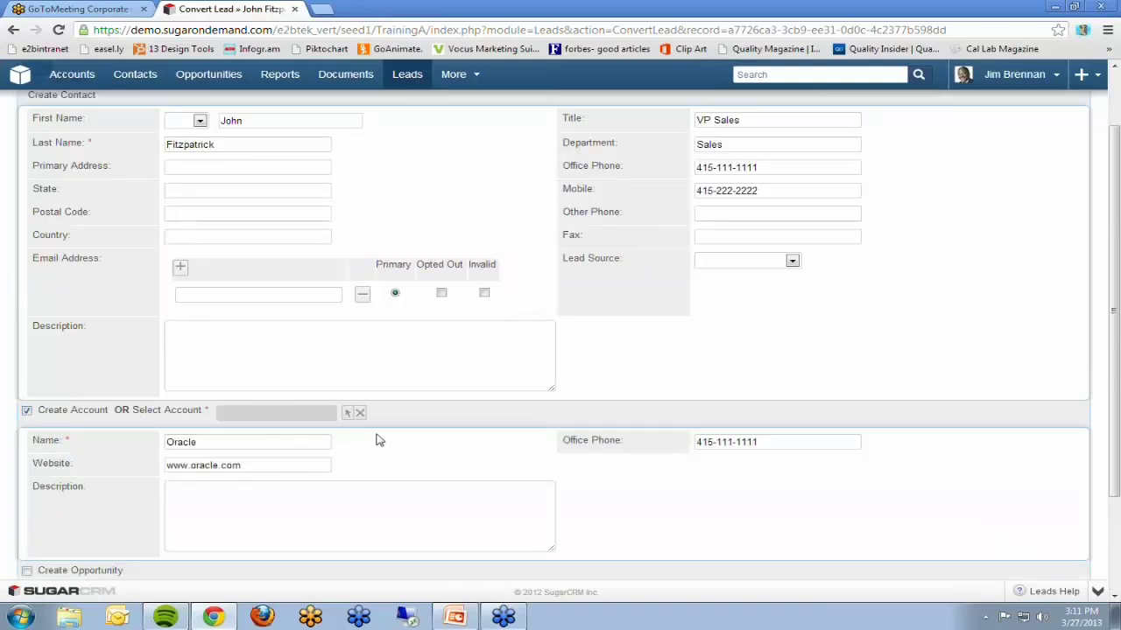
{"action": "scroll", "coordinate": [378, 439], "scroll_direction": "down", "scroll_amount": 2}
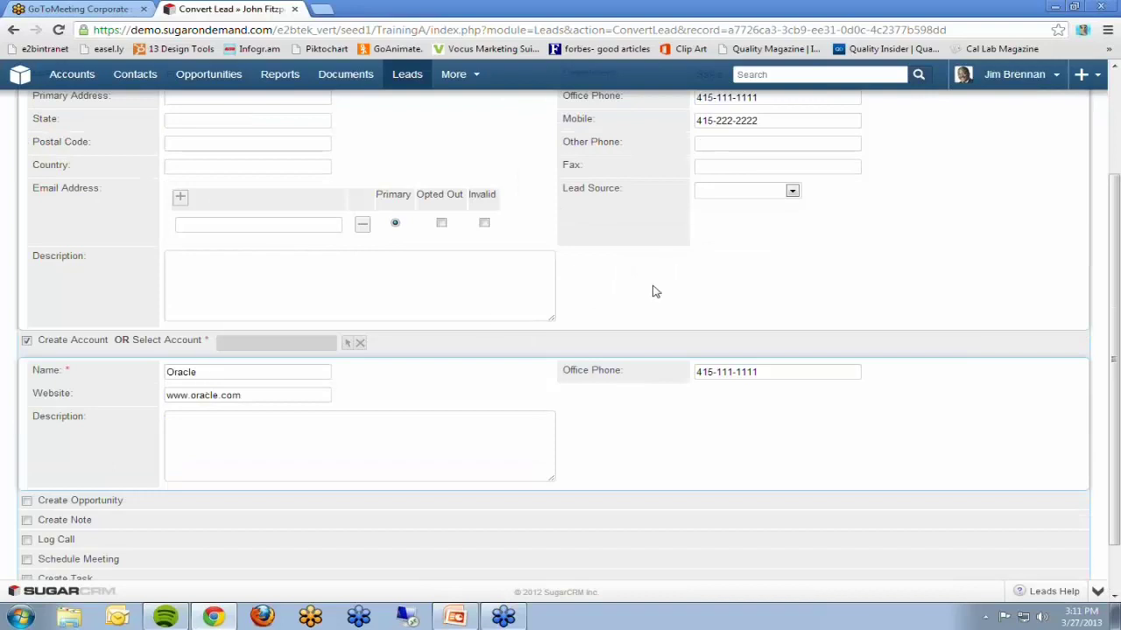
{"action": "scroll", "coordinate": [651, 293], "scroll_direction": "up", "scroll_amount": 2}
{"action": "scroll", "coordinate": [645, 295], "scroll_direction": "down", "scroll_amount": 2}
{"action": "scroll", "coordinate": [364, 418], "scroll_direction": "down", "scroll_amount": 2}
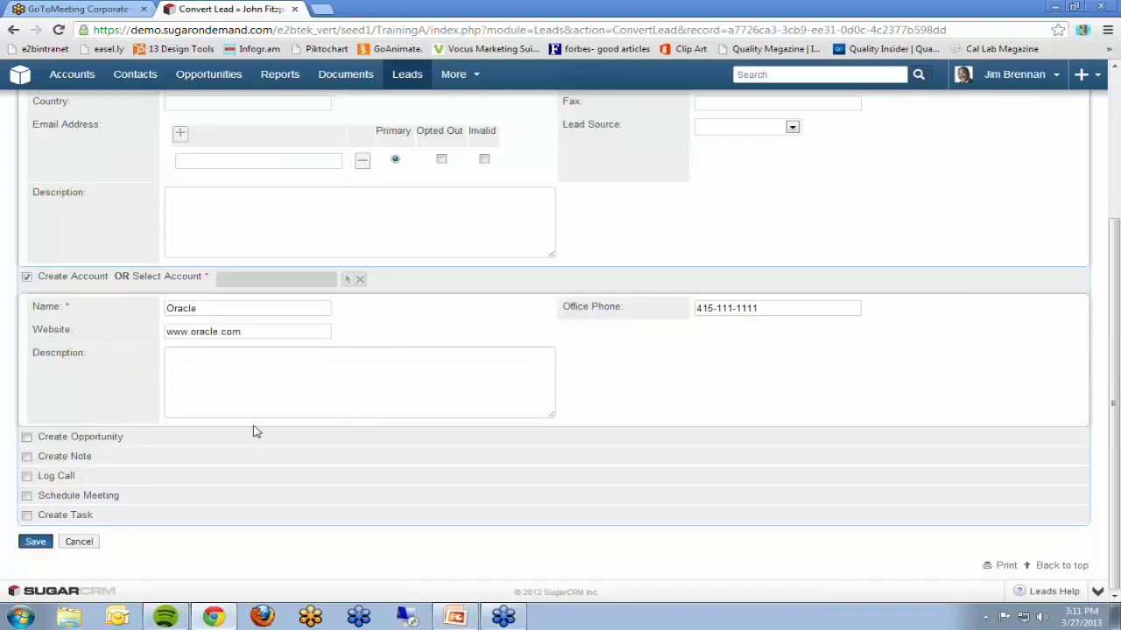
Step: Add an opportunity named Oracle Opp at the Prospecting stage, with expected close date 31-03-2013 and final comments "ghfghfsh g"
{"action": "left_click", "coordinate": [26, 437]}
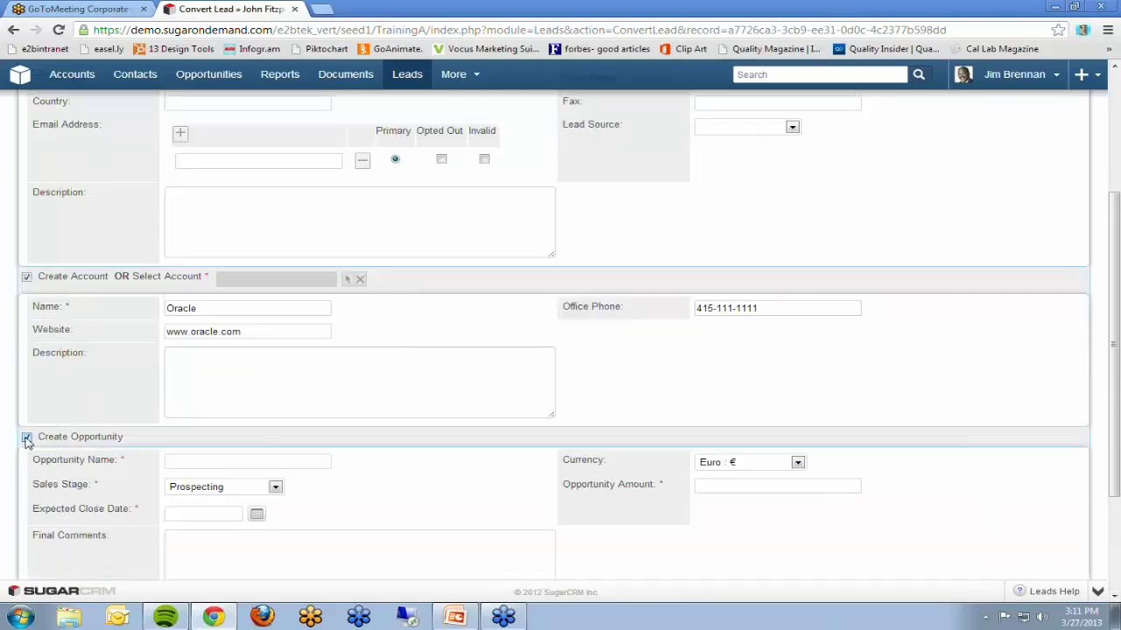
{"action": "scroll", "coordinate": [349, 444], "scroll_direction": "down", "scroll_amount": 2}
{"action": "scroll", "coordinate": [348, 444], "scroll_direction": "down", "scroll_amount": 2}
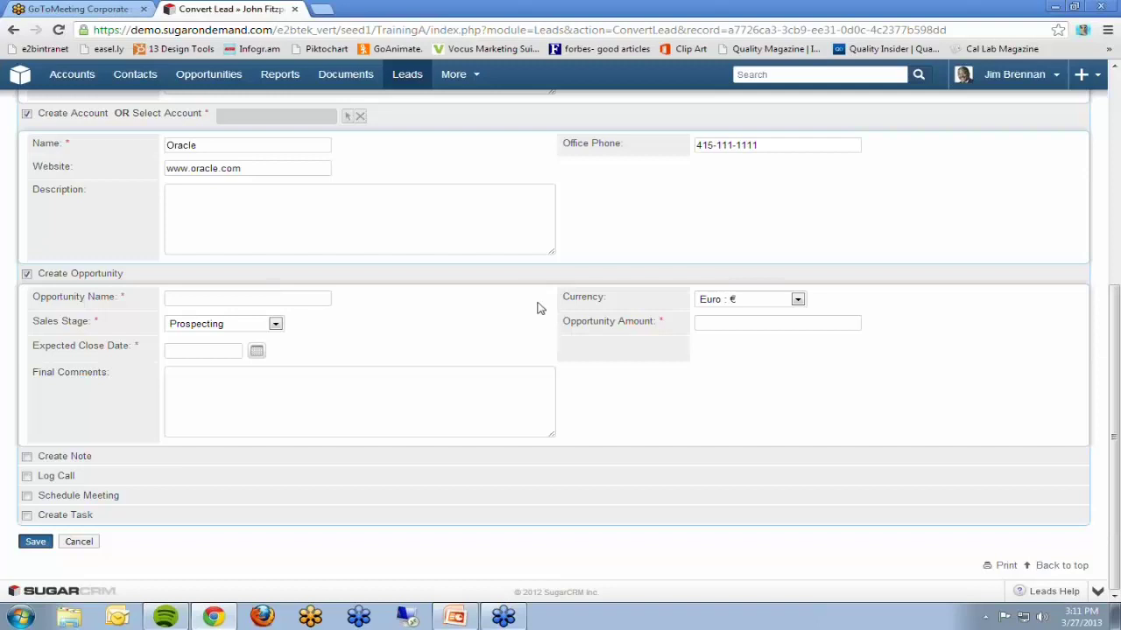
{"action": "left_click", "coordinate": [291, 300]}
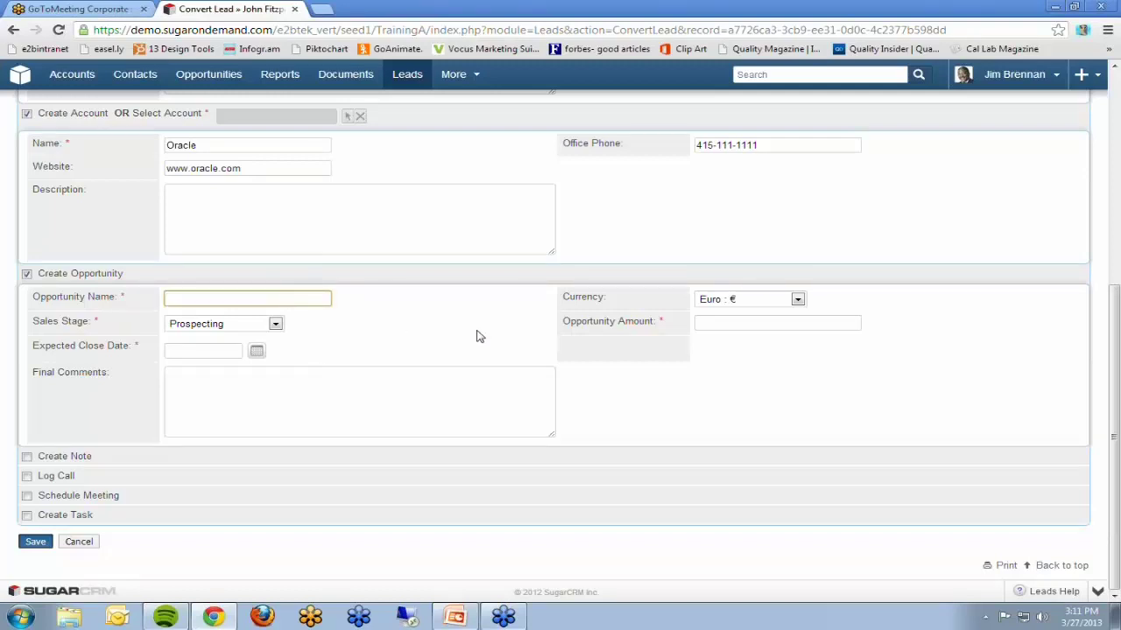
{"action": "type", "text": "Oracle Opp"}
{"action": "left_click", "coordinate": [275, 324]}
{"action": "left_click", "coordinate": [274, 324]}
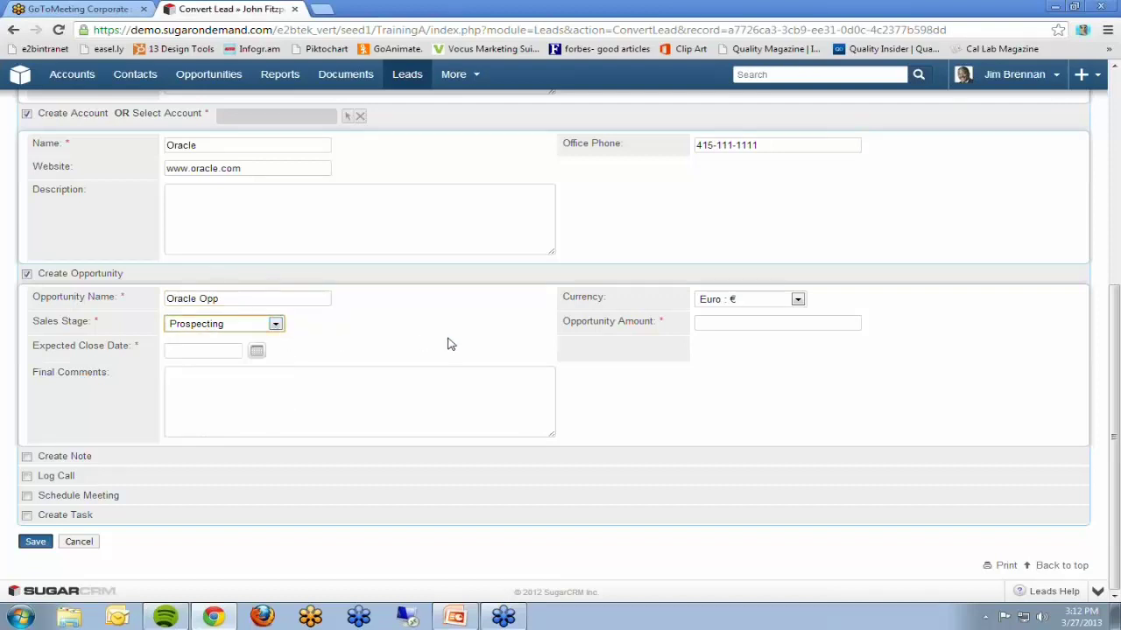
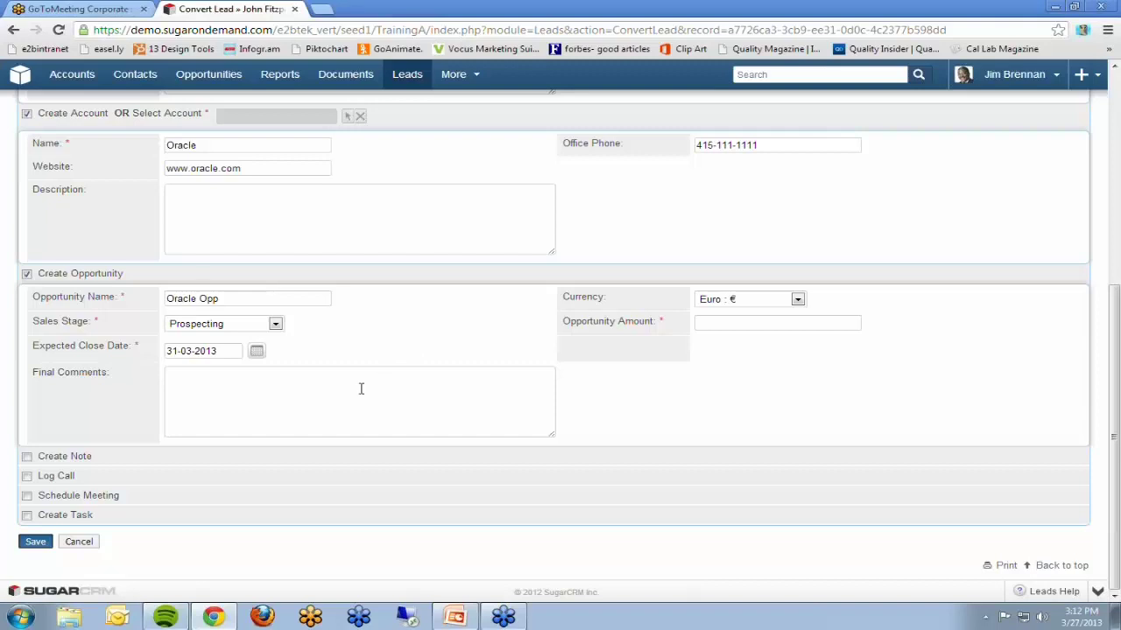
{"action": "left_click", "coordinate": [358, 388]}
{"action": "type", "text": "ghfghfsh g"}
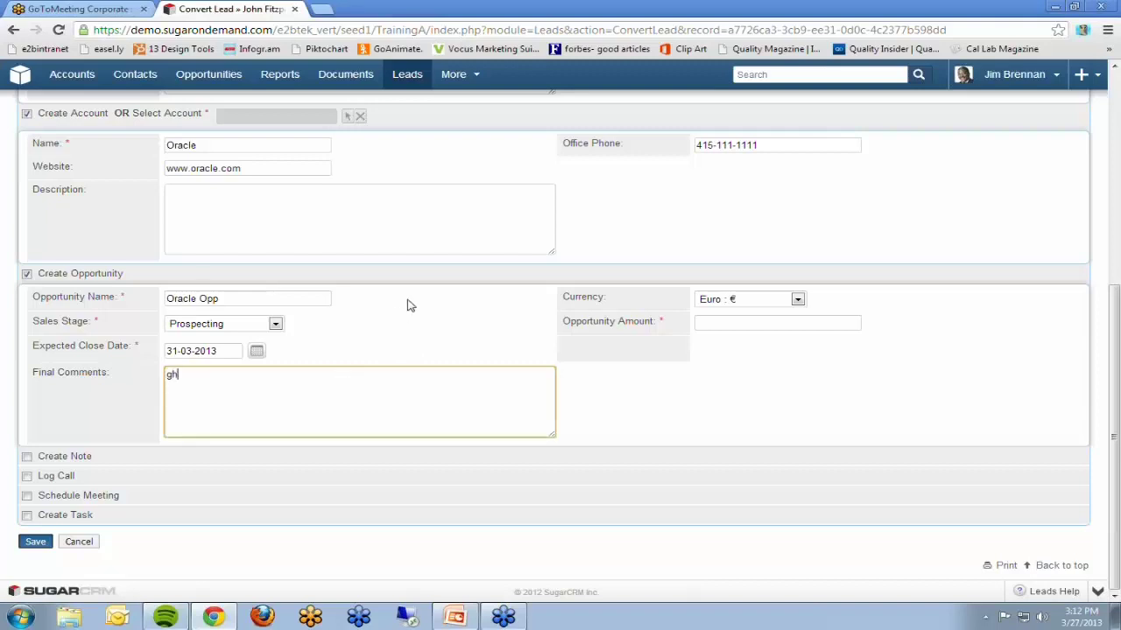
Step: Add a logged call with a subject about calling the lead's contact, start date 29-03-2013, and keep Account as the related record type
{"action": "left_click", "coordinate": [27, 476]}
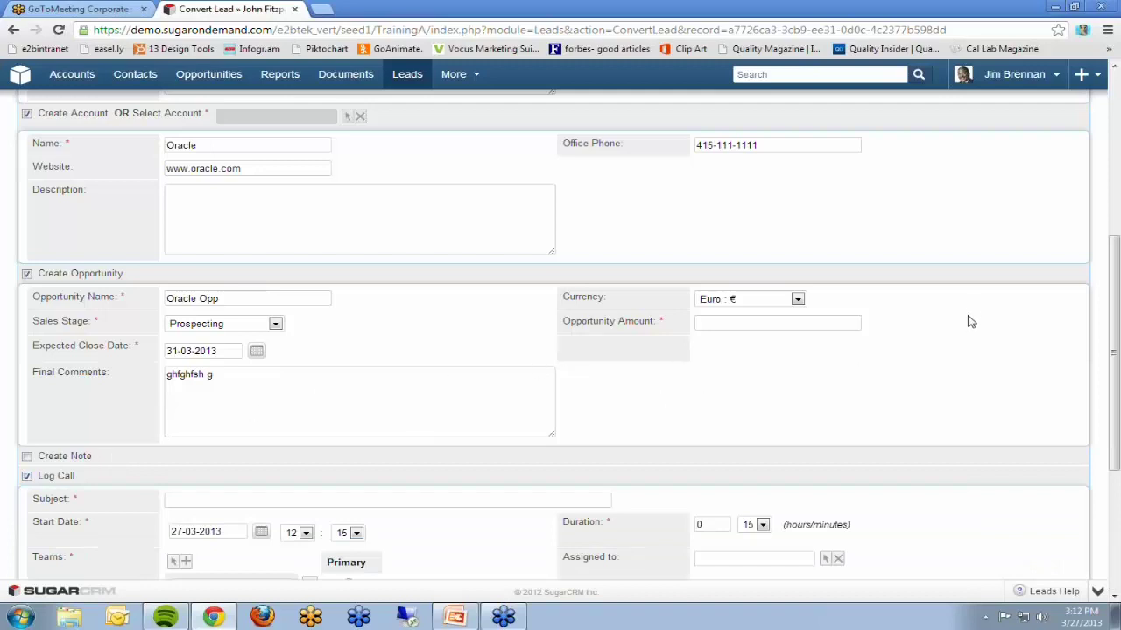
{"action": "scroll", "coordinate": [970, 323], "scroll_direction": "down", "scroll_amount": 3}
{"action": "scroll", "coordinate": [970, 323], "scroll_direction": "down", "scroll_amount": 3}
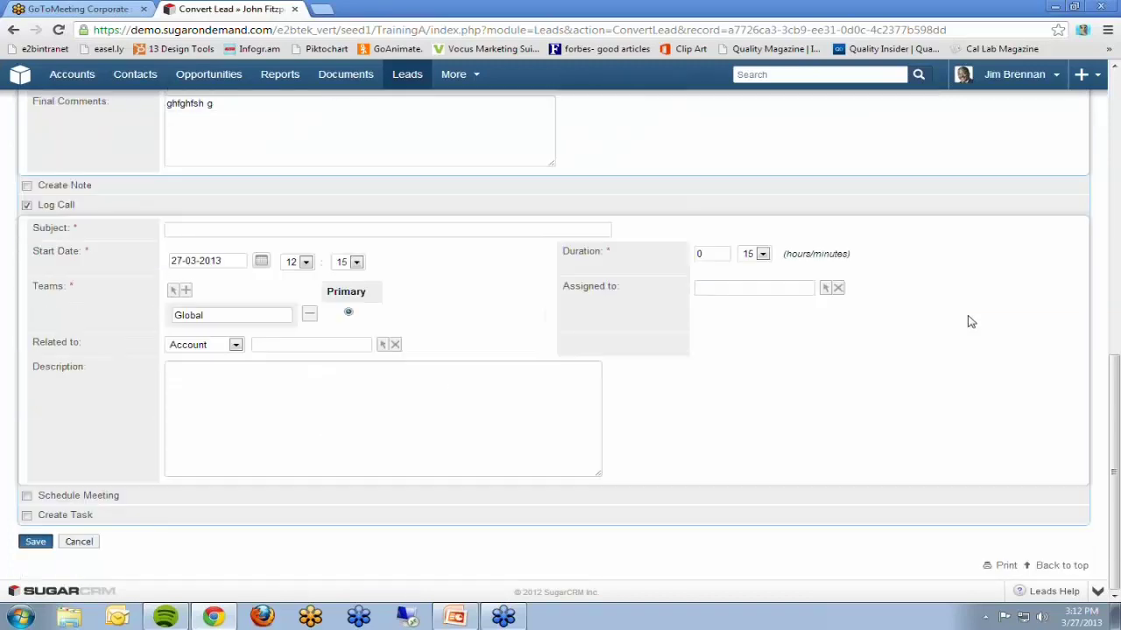
{"action": "left_click", "coordinate": [209, 227]}
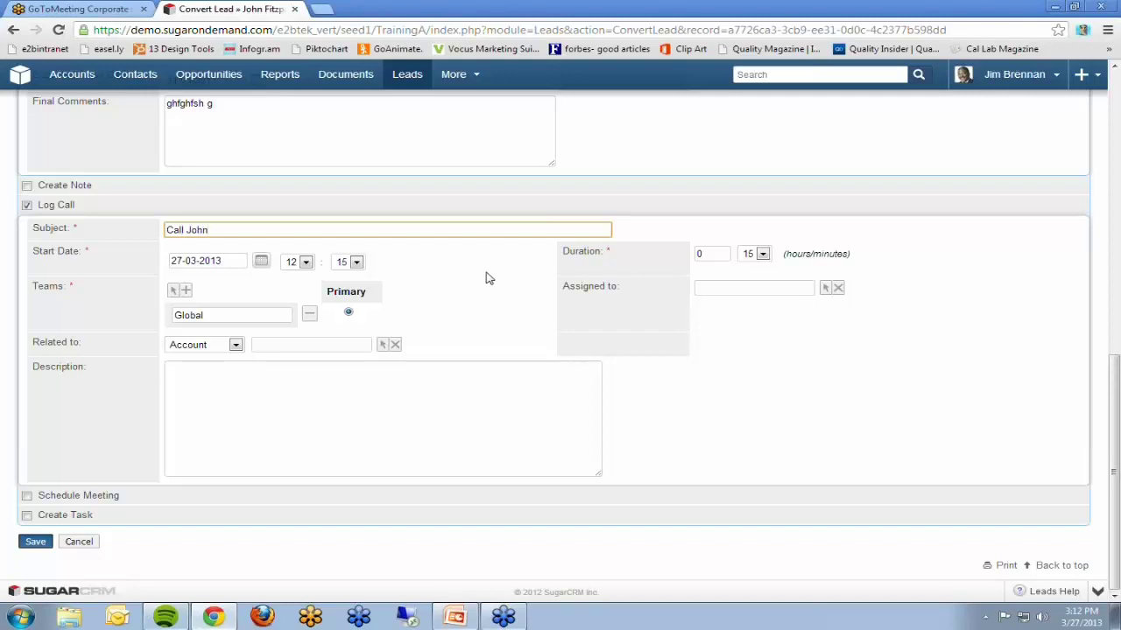
{"action": "left_click", "coordinate": [261, 261]}
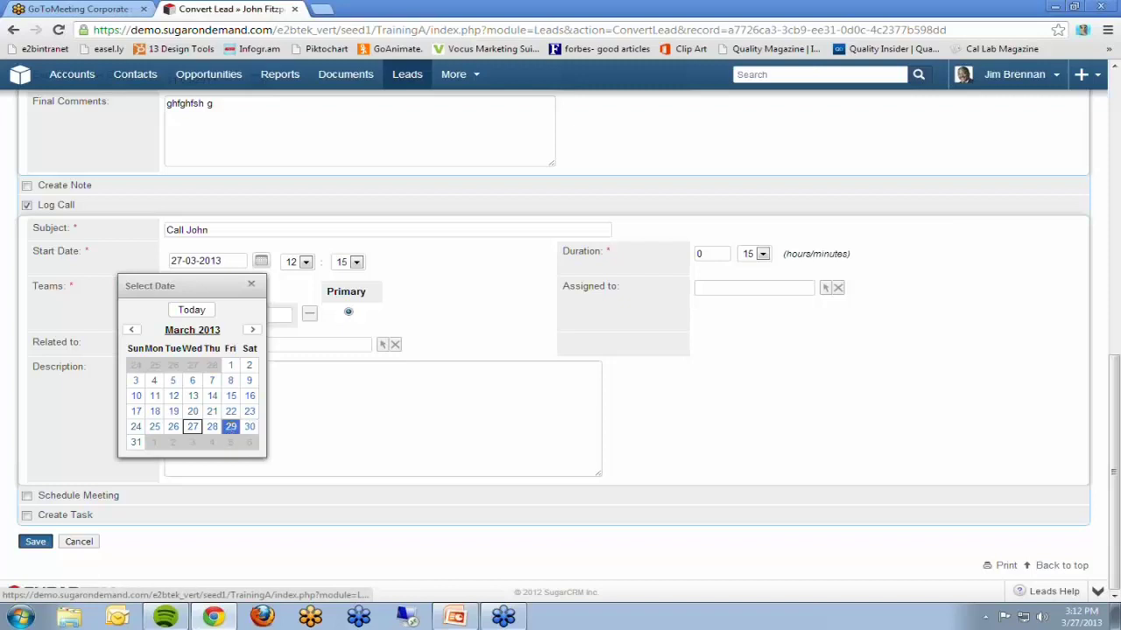
{"action": "left_click", "coordinate": [230, 426]}
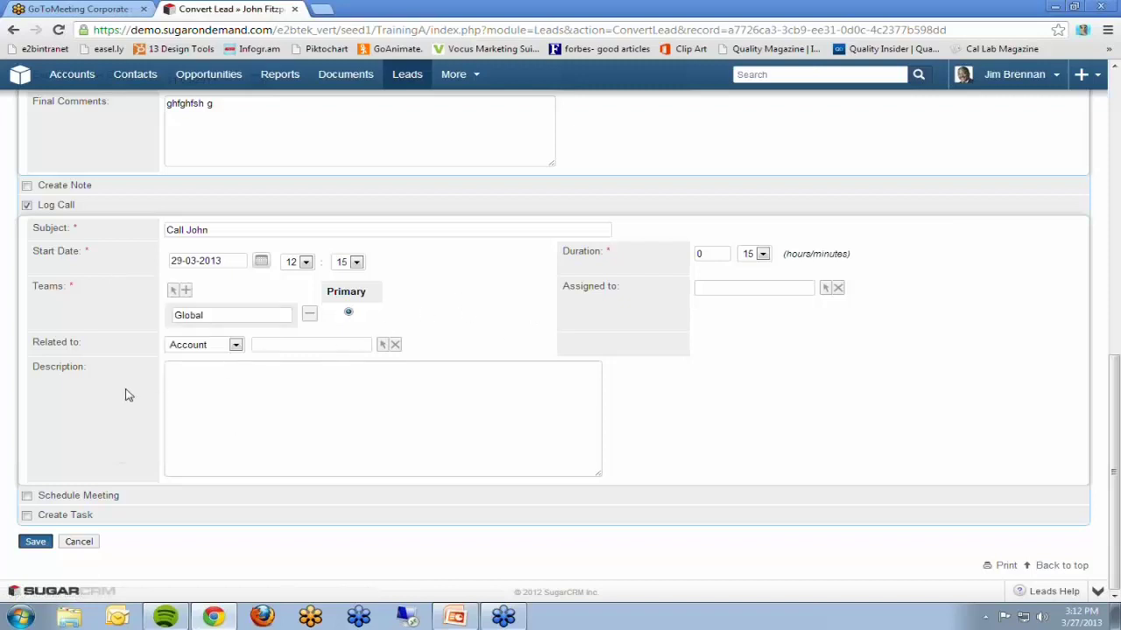
{"action": "left_click", "coordinate": [234, 347]}
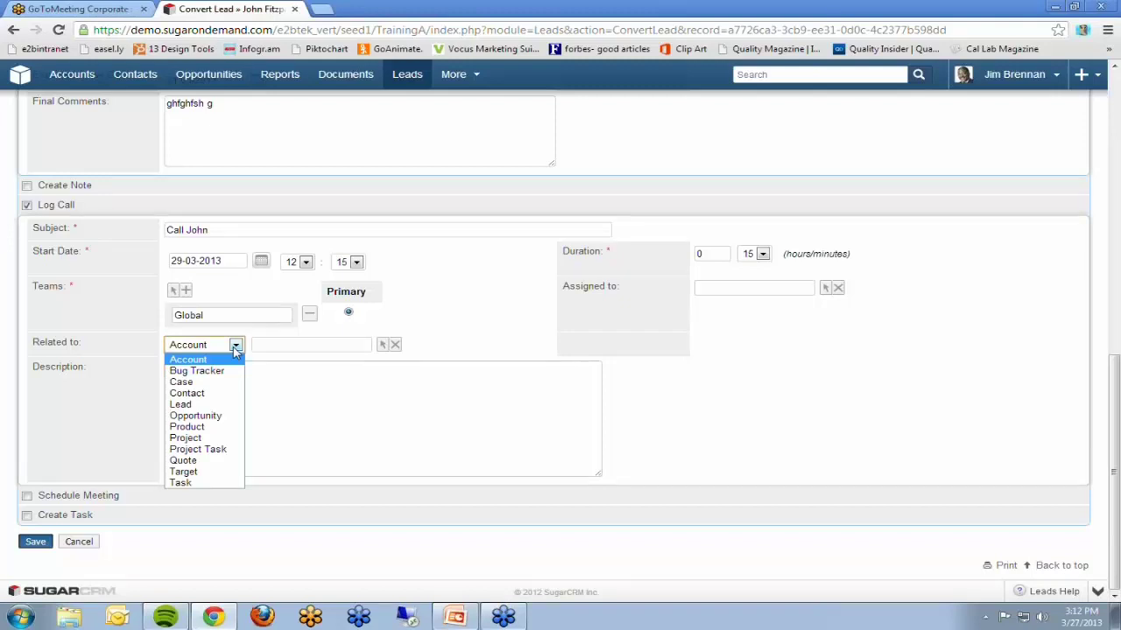
{"action": "left_click", "coordinate": [235, 346]}
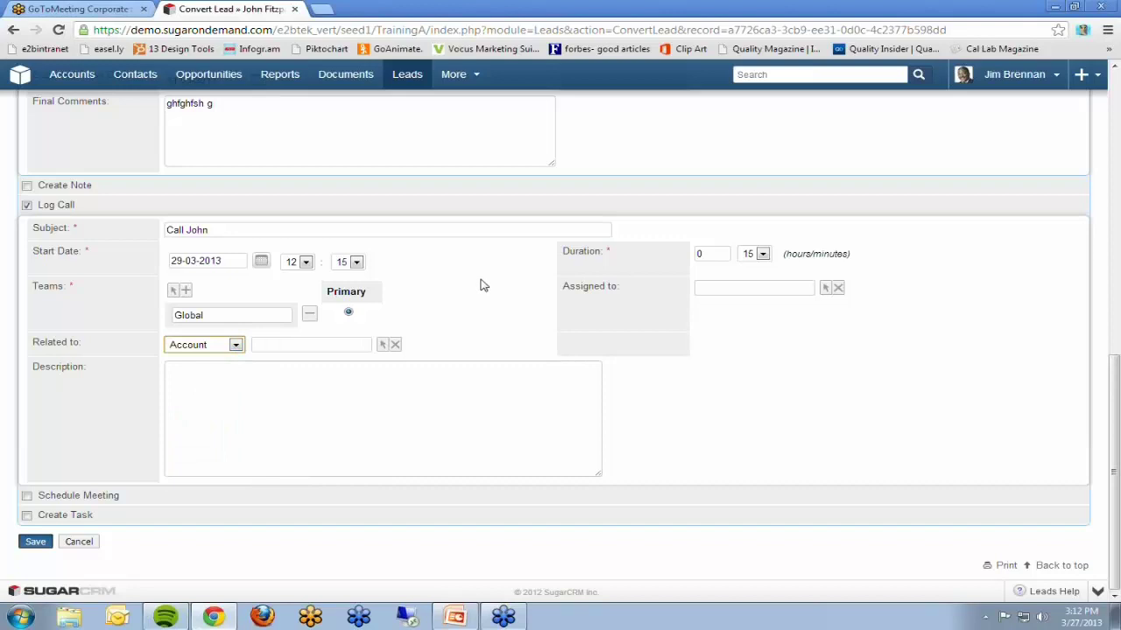
Step: Assign the logged call to the VP Sales user and keep its duration at 15 minutes
{"action": "left_click", "coordinate": [825, 288]}
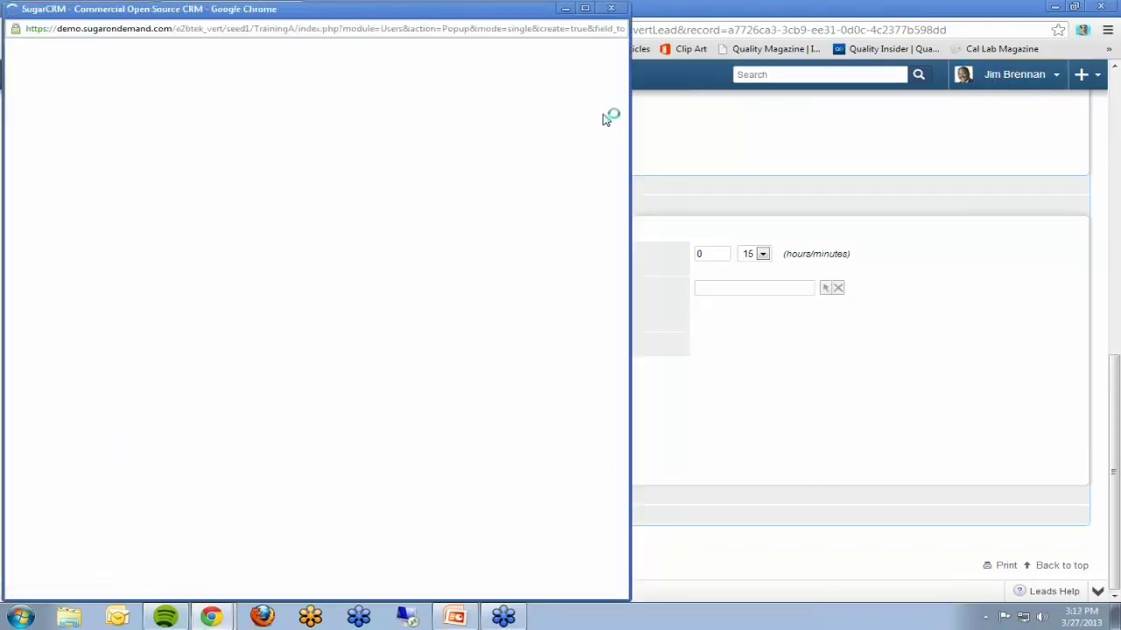
{"action": "scroll", "coordinate": [335, 343], "scroll_direction": "down", "scroll_amount": 5}
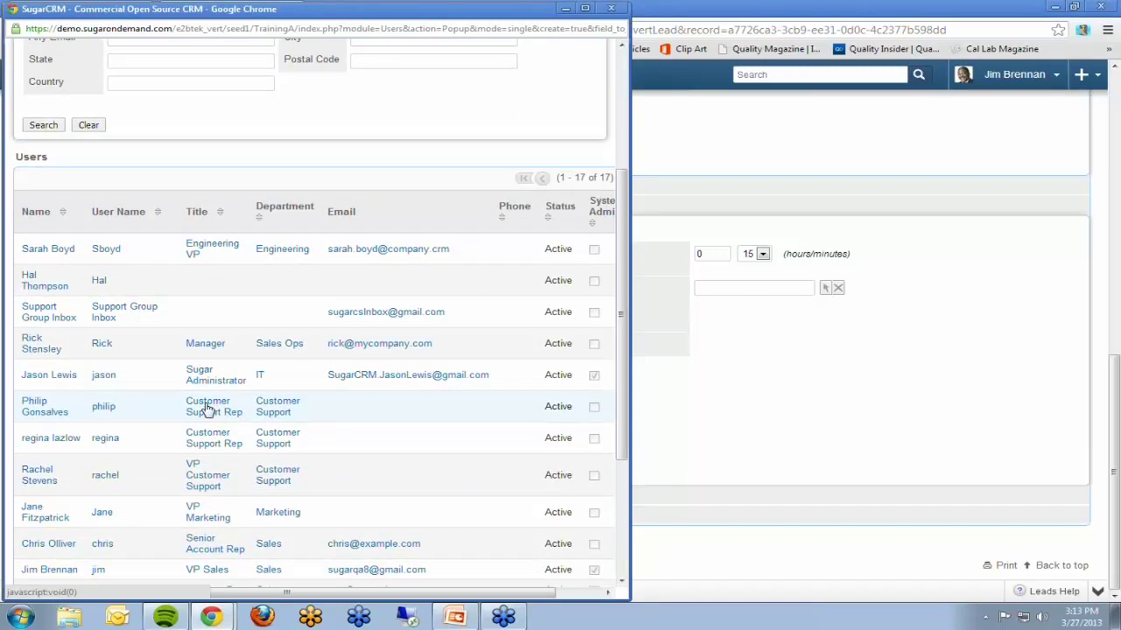
{"action": "left_click", "coordinate": [59, 571]}
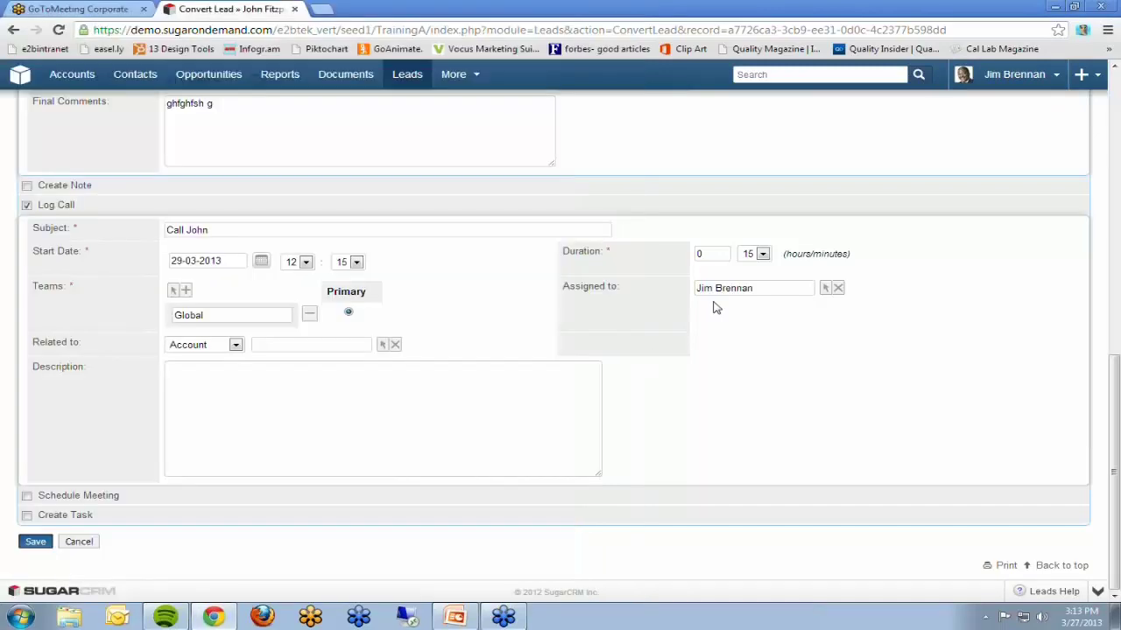
{"action": "left_click", "coordinate": [762, 254]}
{"action": "left_click", "coordinate": [758, 254]}
Step: Set the missing opportunity amount to 56448 and save the lead conversion
{"action": "left_click", "coordinate": [35, 543]}
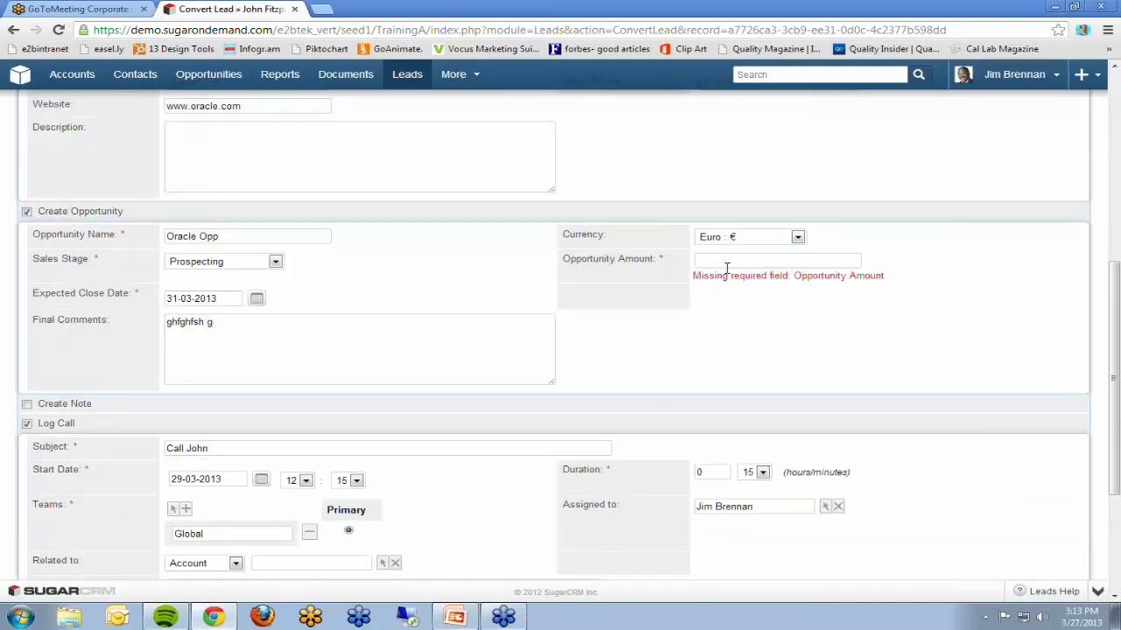
{"action": "left_click", "coordinate": [732, 259]}
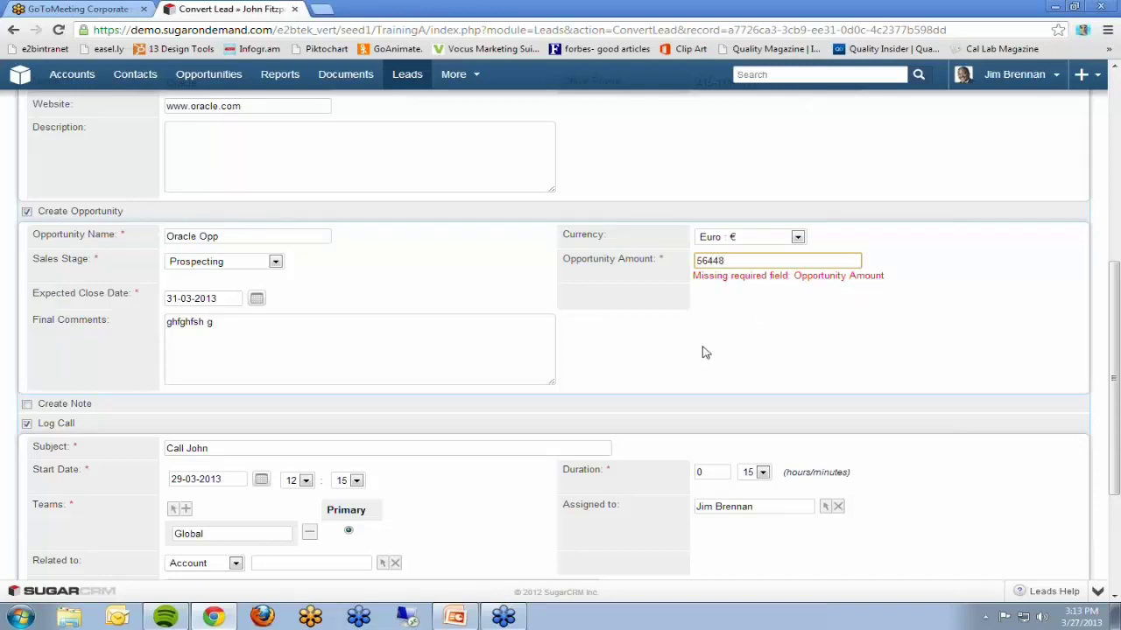
{"action": "scroll", "coordinate": [706, 350], "scroll_direction": "down", "scroll_amount": 2}
{"action": "scroll", "coordinate": [705, 350], "scroll_direction": "down", "scroll_amount": 3}
{"action": "key", "text": "Return"}
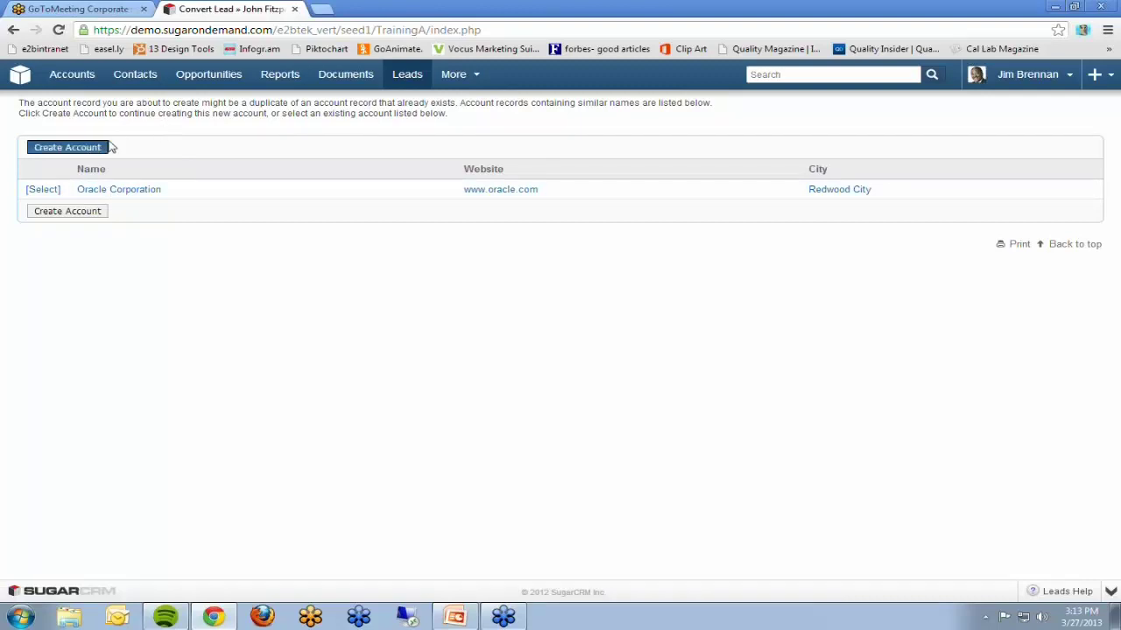
Step: Open the existing Oracle Corporation account from the possible duplicates to examine its details
{"action": "left_click", "coordinate": [140, 191]}
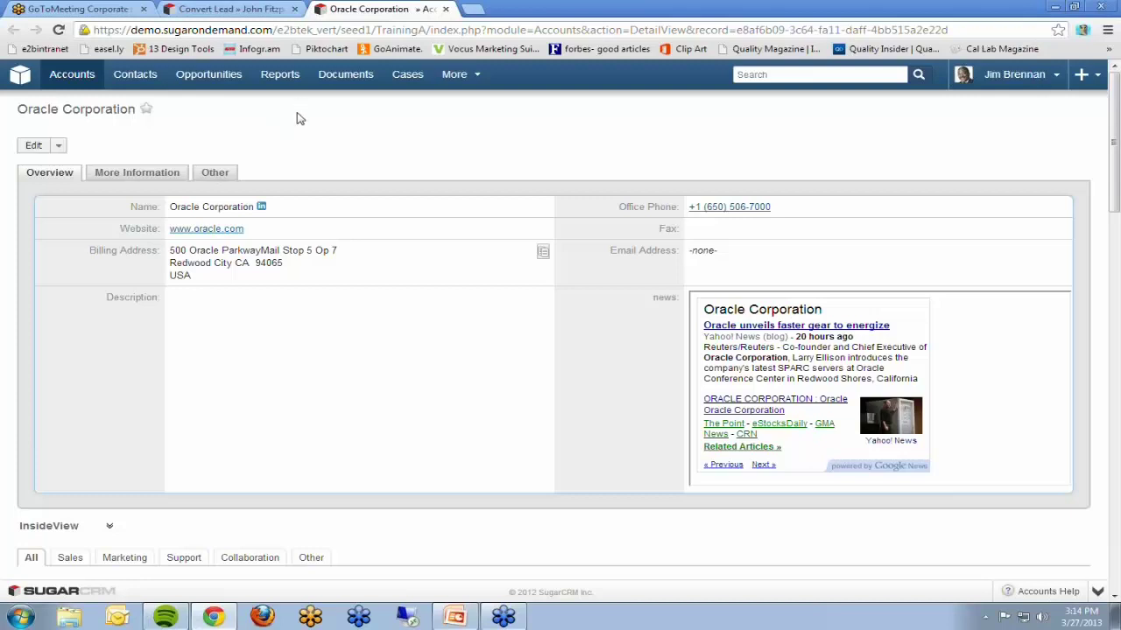
Step: Go to the home dashboard, refresh the My Calls list and look through its scheduled calls
{"action": "left_click", "coordinate": [21, 77]}
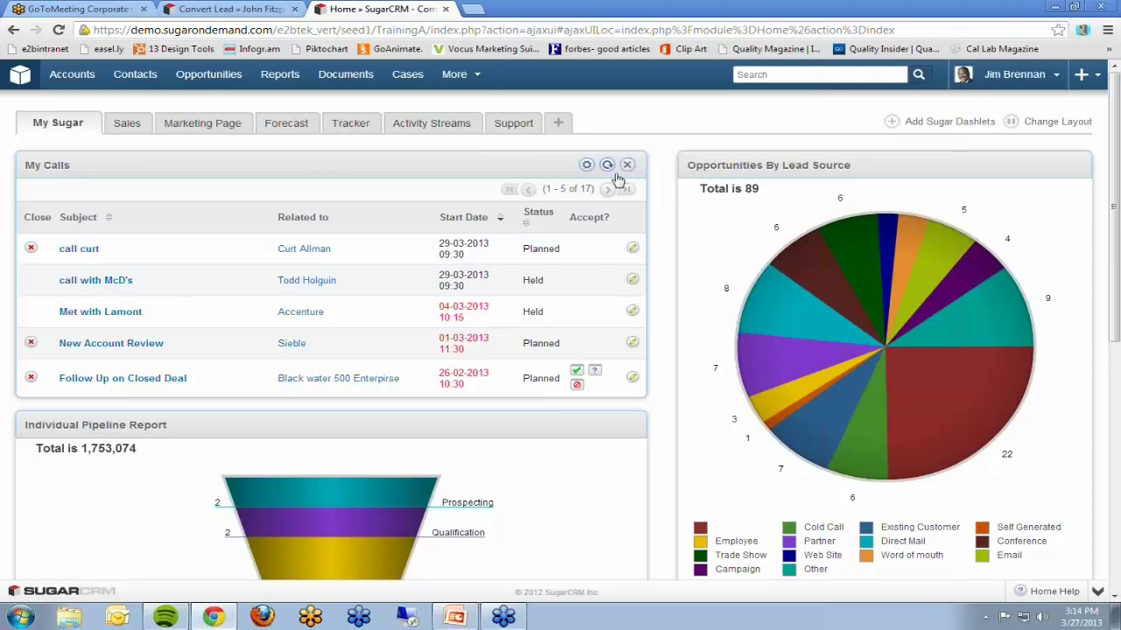
{"action": "left_click", "coordinate": [607, 165]}
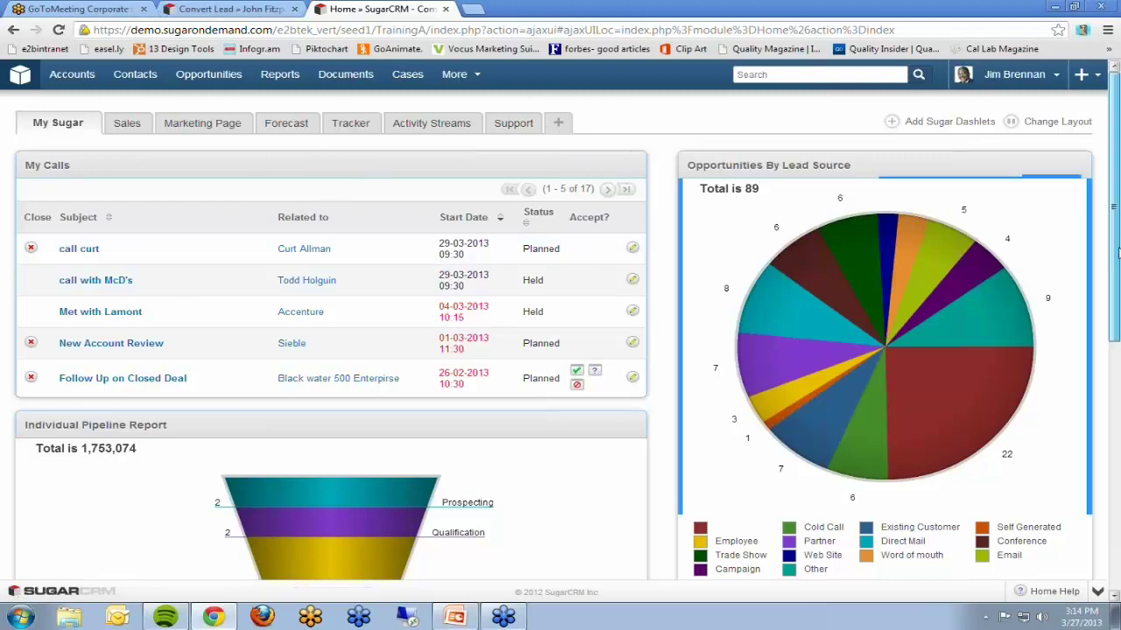
{"action": "scroll", "coordinate": [289, 184], "scroll_direction": "down", "scroll_amount": 2}
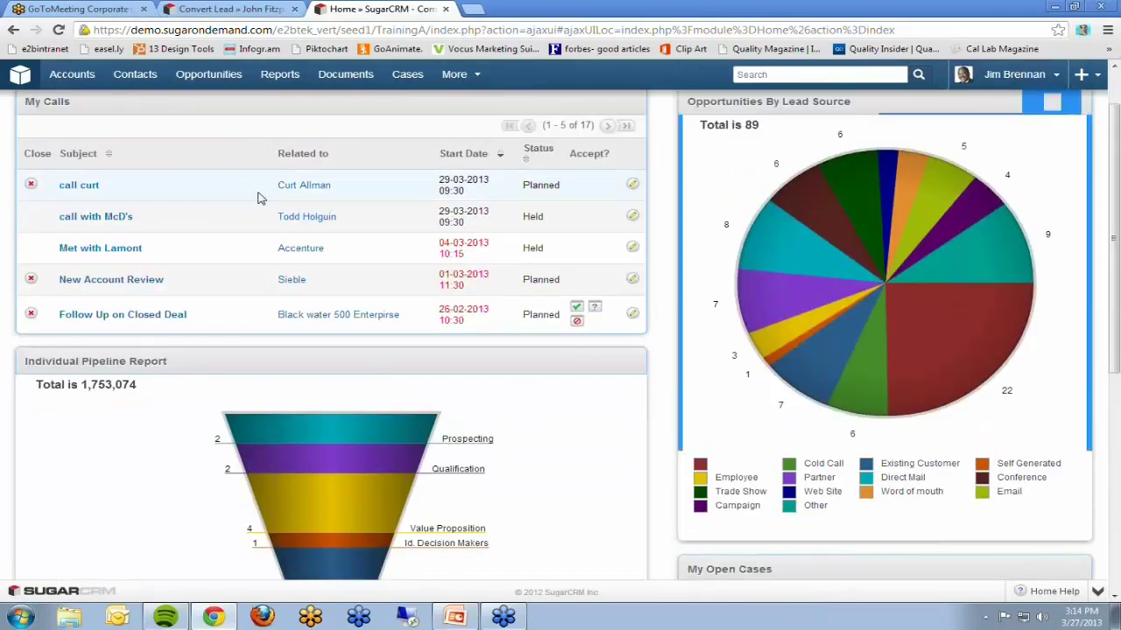
{"action": "scroll", "coordinate": [257, 195], "scroll_direction": "up", "scroll_amount": 2}
{"action": "left_click", "coordinate": [604, 164]}
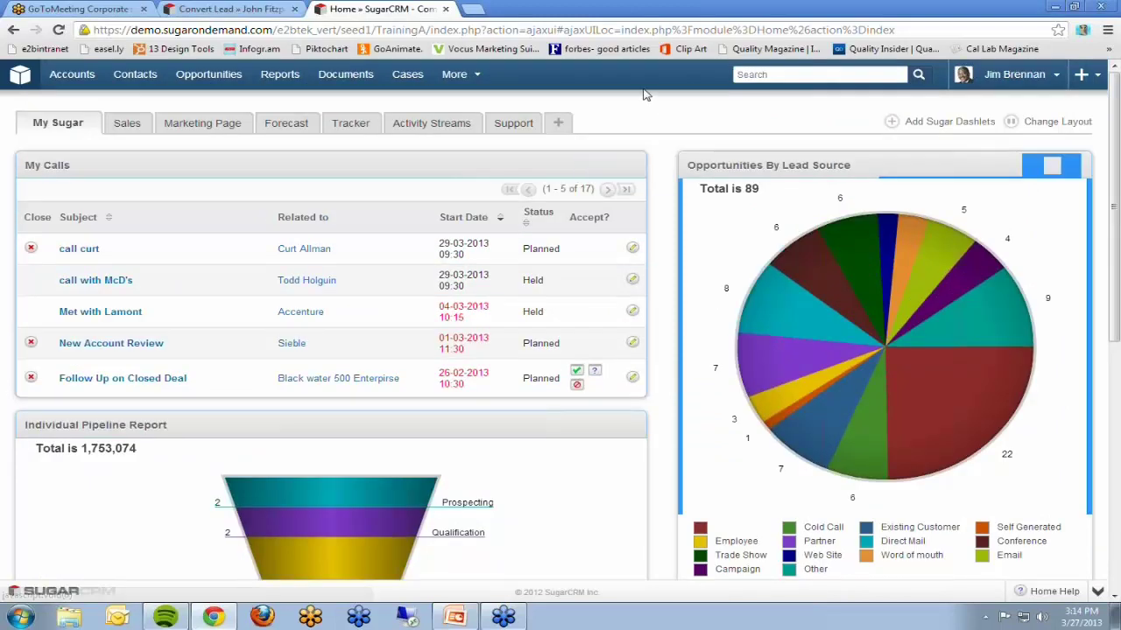
{"action": "left_click", "coordinate": [91, 249]}
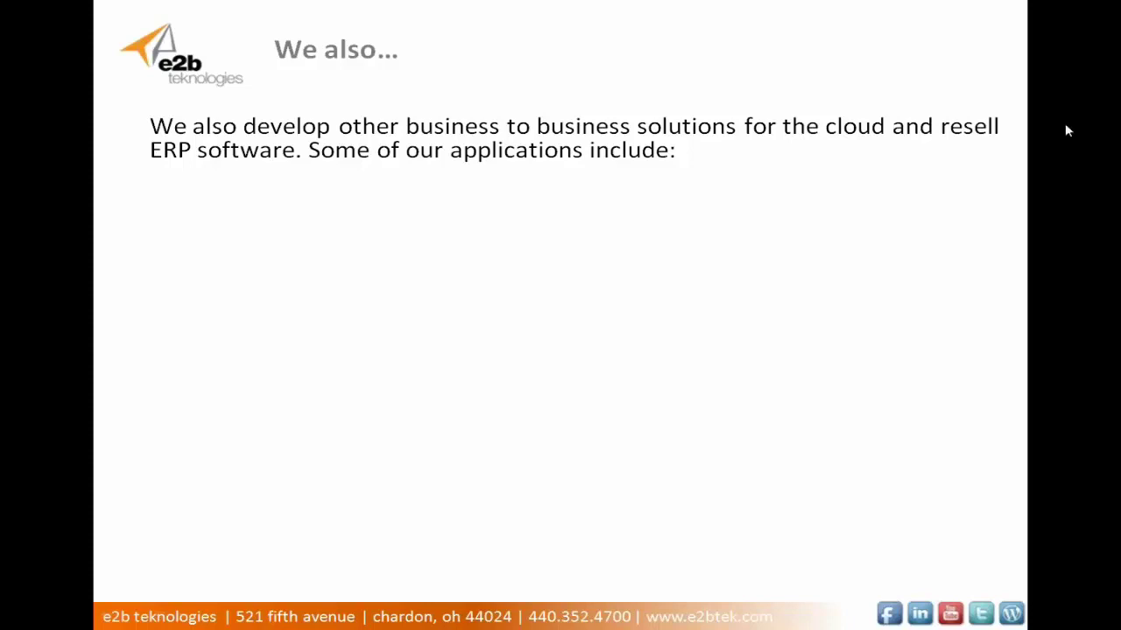
{"action": "left_click", "coordinate": [946, 257]}
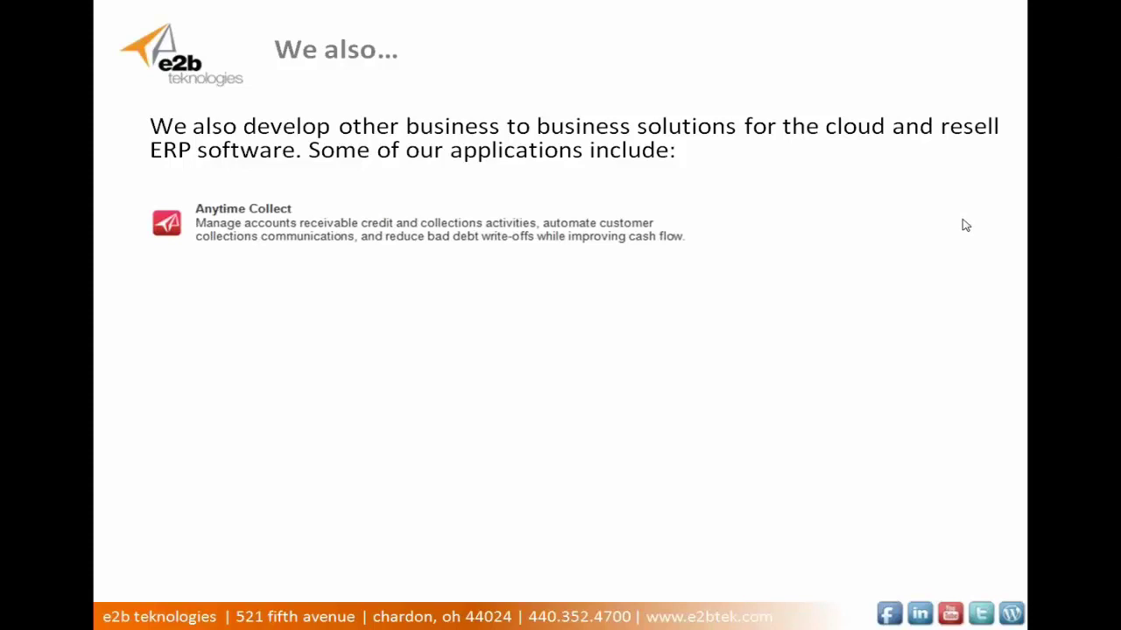
{"action": "left_click", "coordinate": [963, 225]}
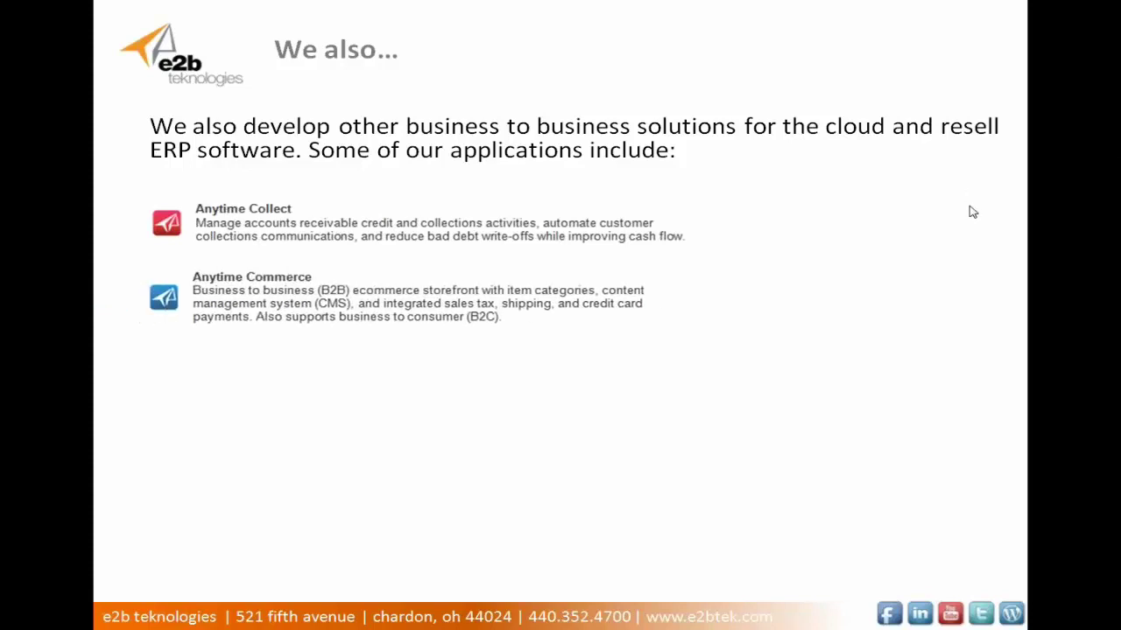